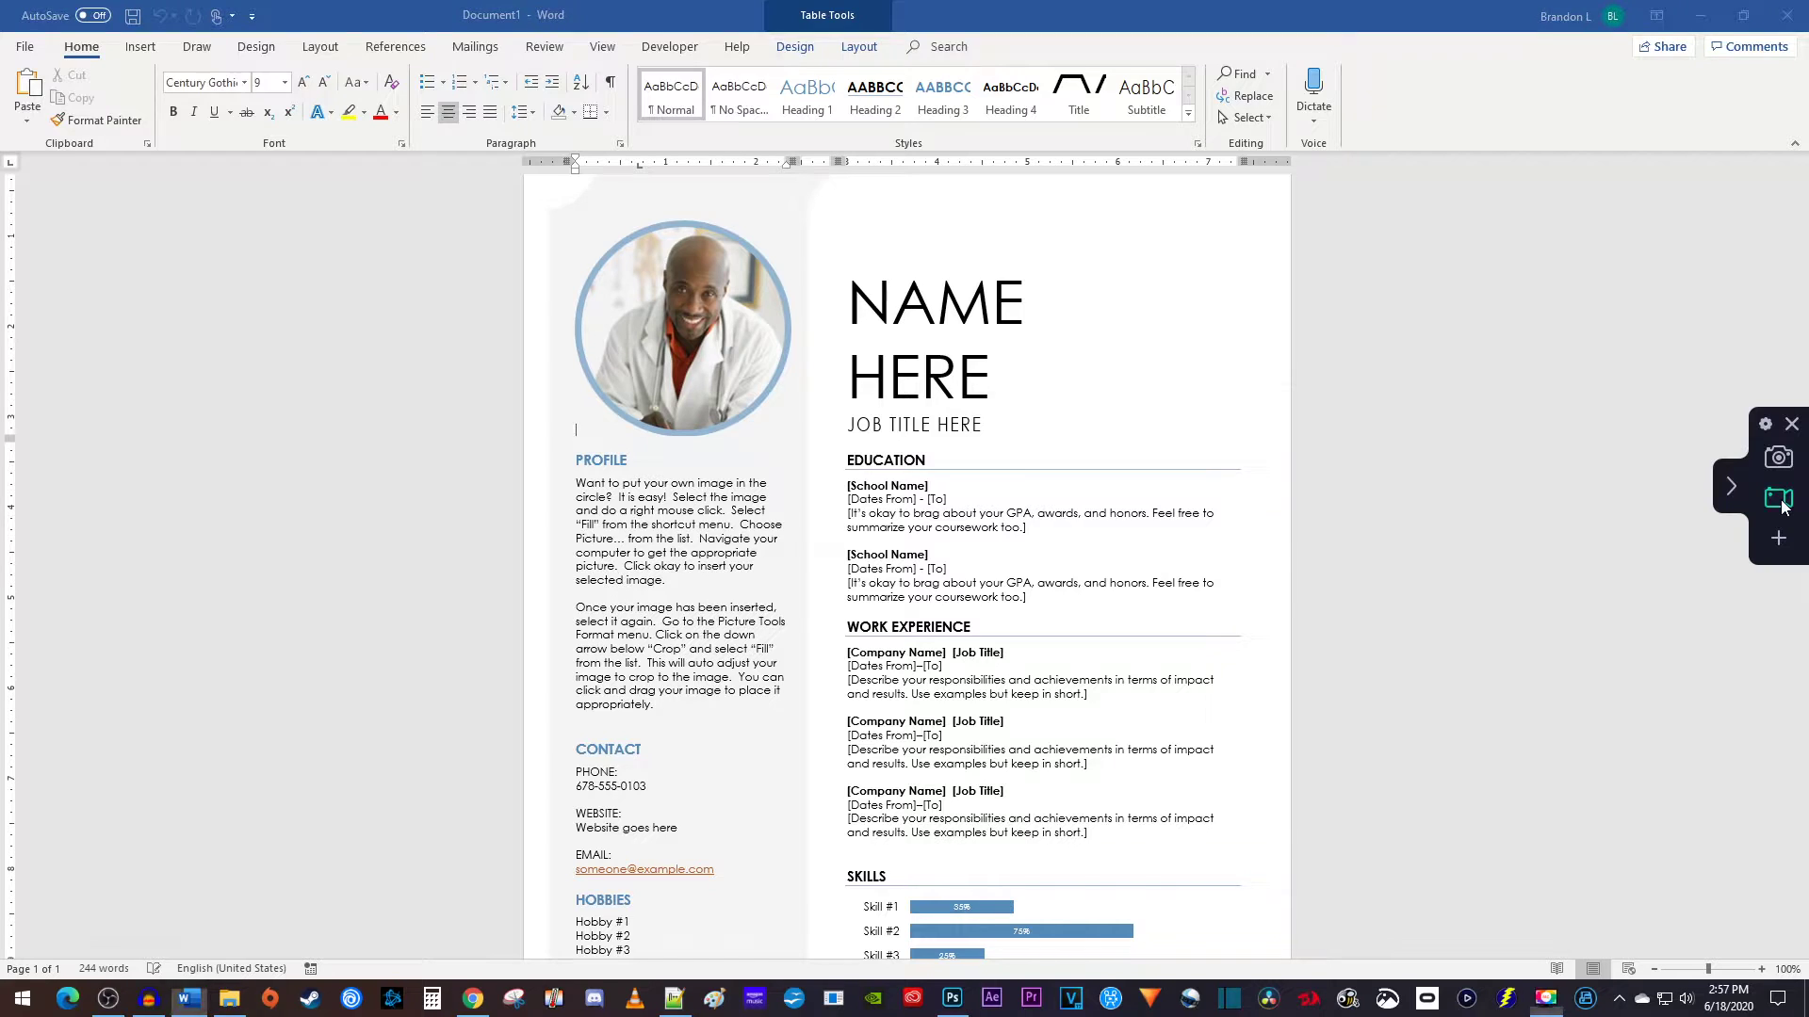
Step: Outline the resume page as the recording area, then nudge and resize it to about 828×685
left_click(1780, 498)
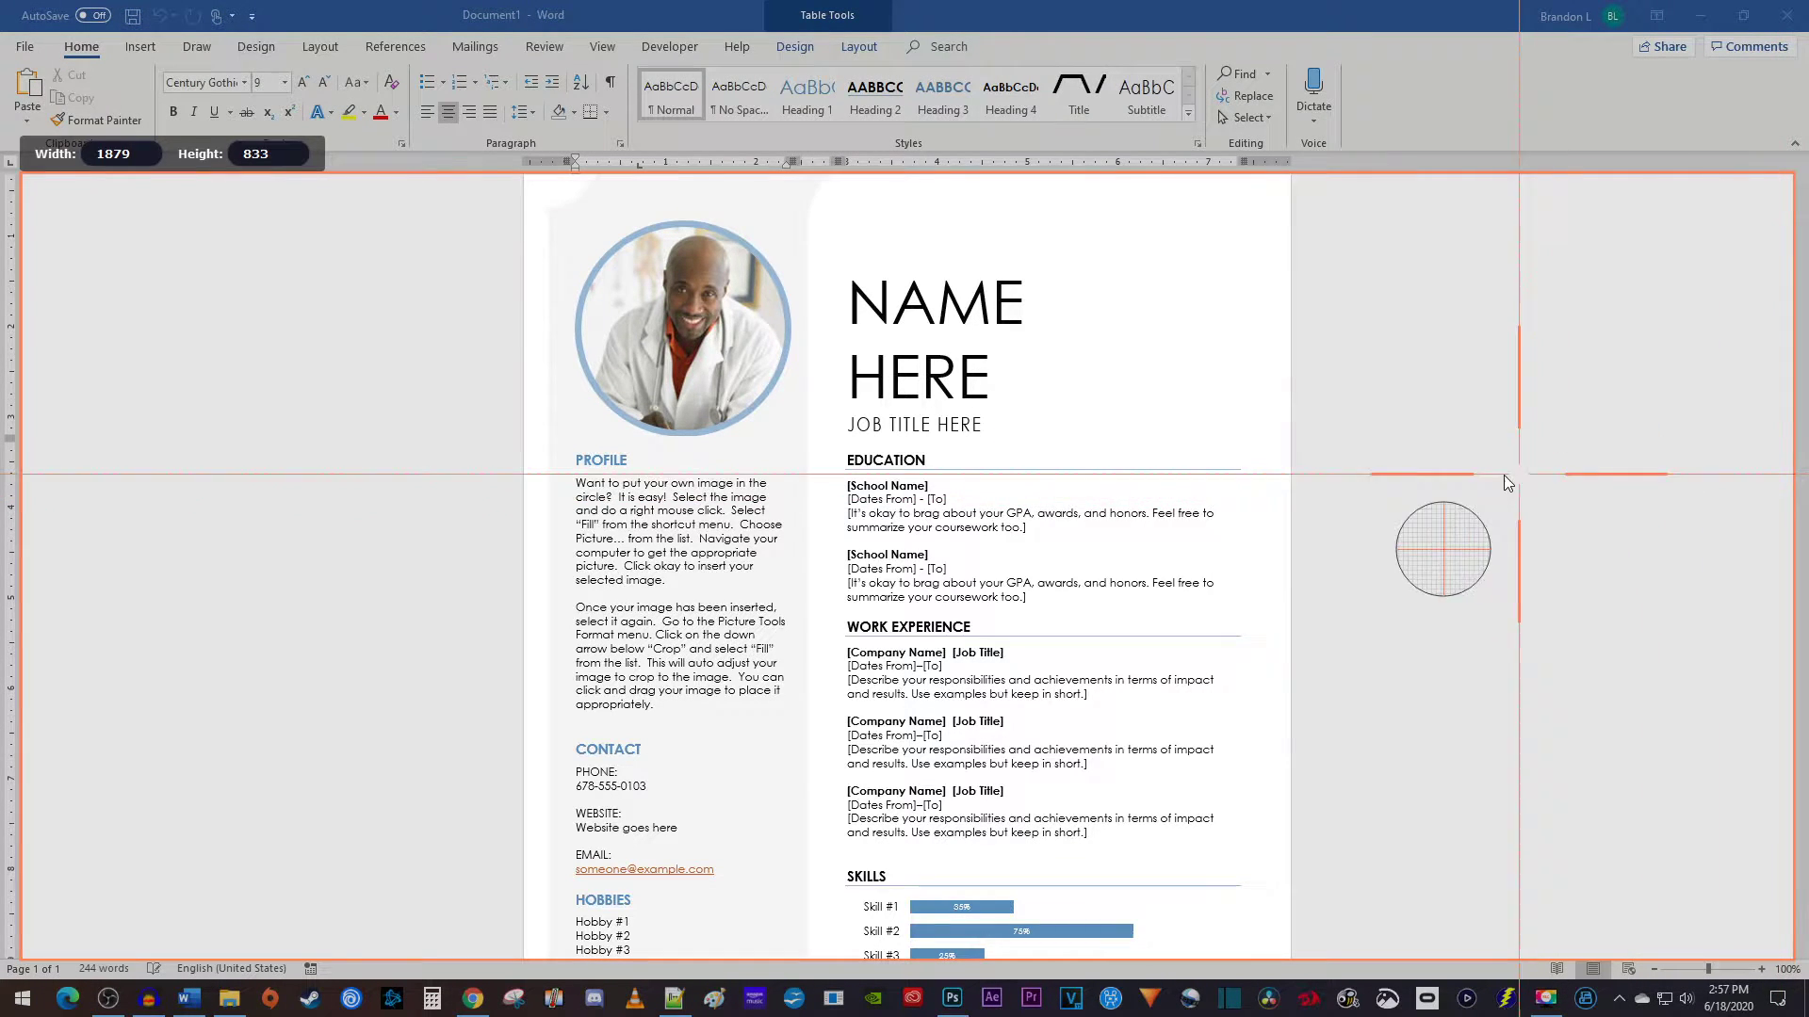
left_click_drag(558, 209, 1306, 868)
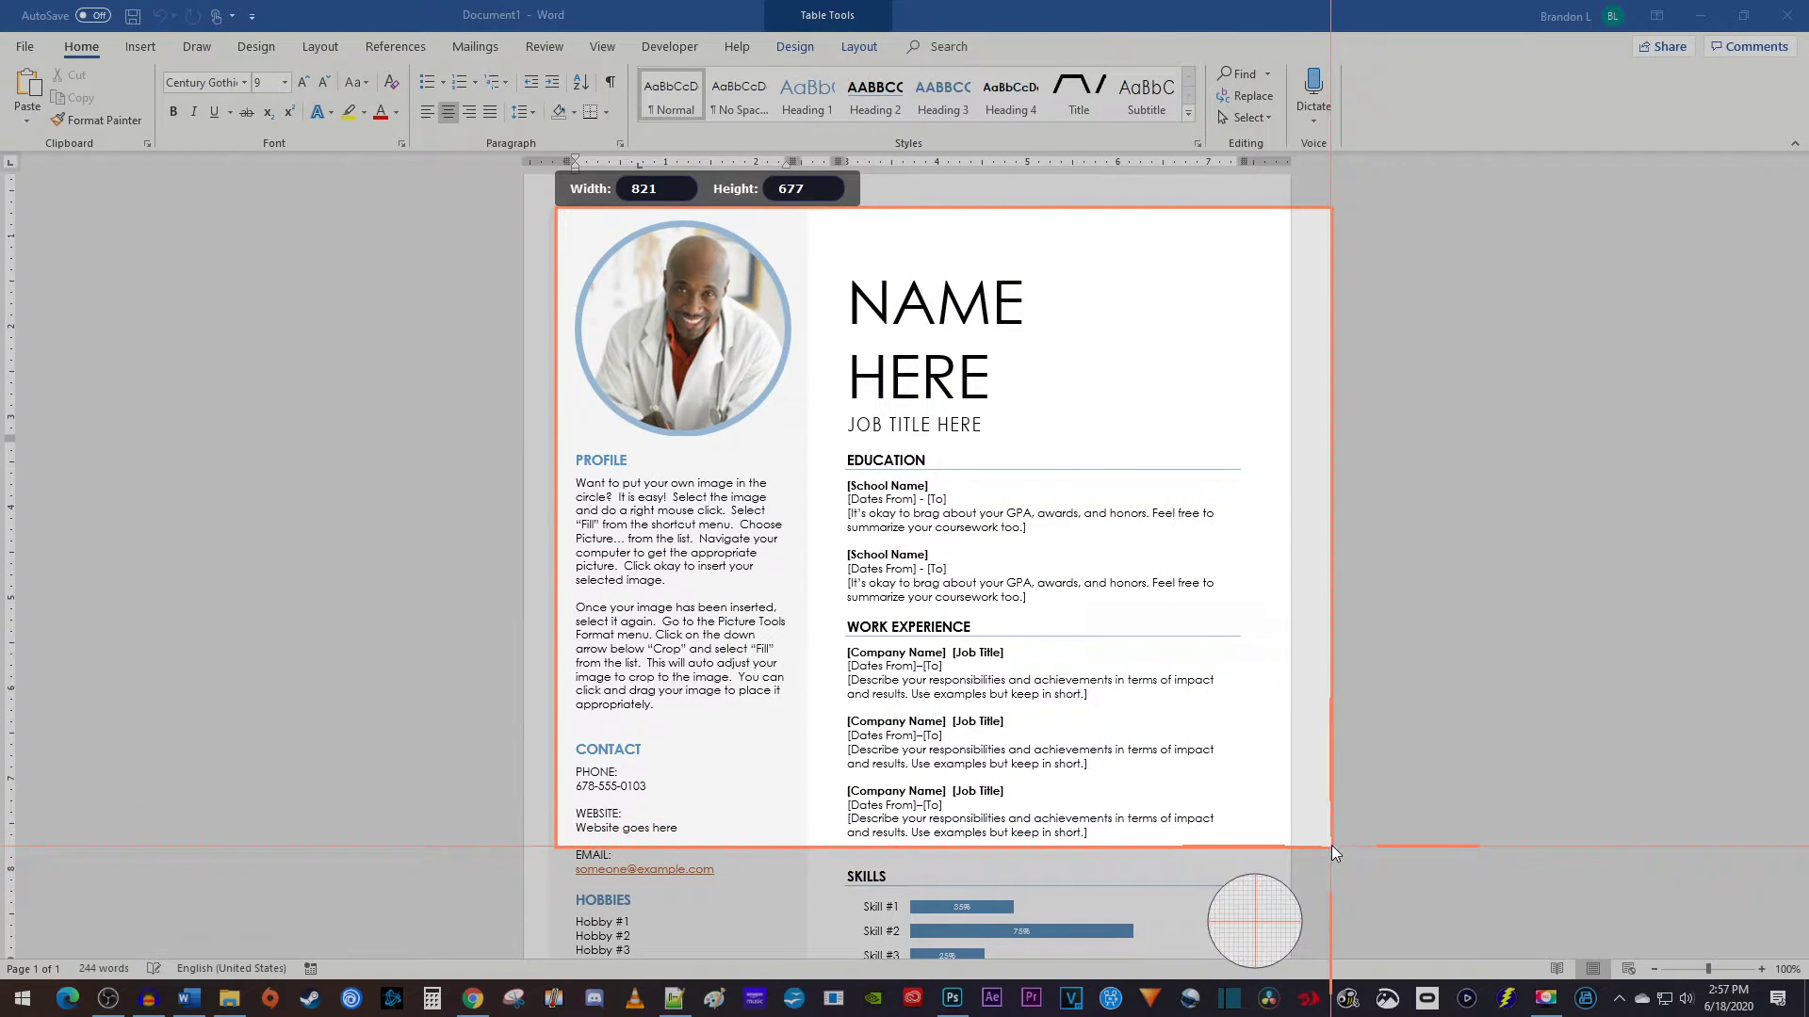
left_click_drag(1307, 868, 1336, 846)
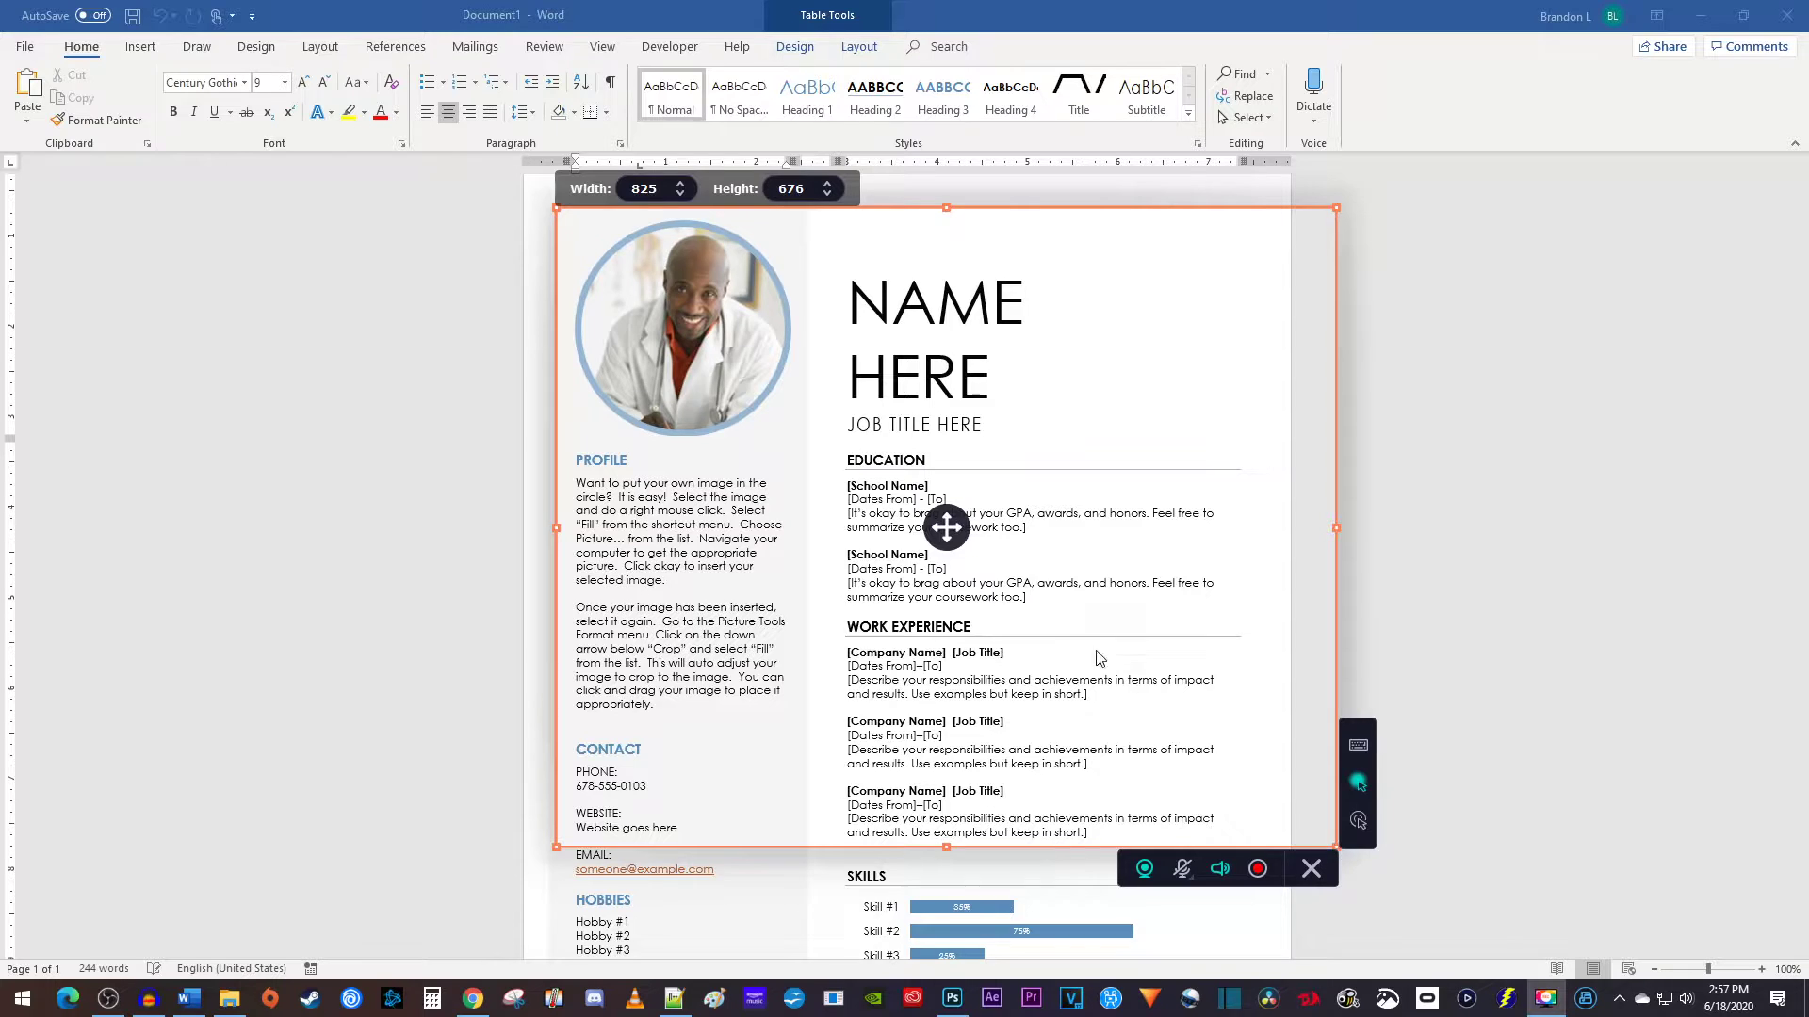
left_click_drag(948, 526, 906, 518)
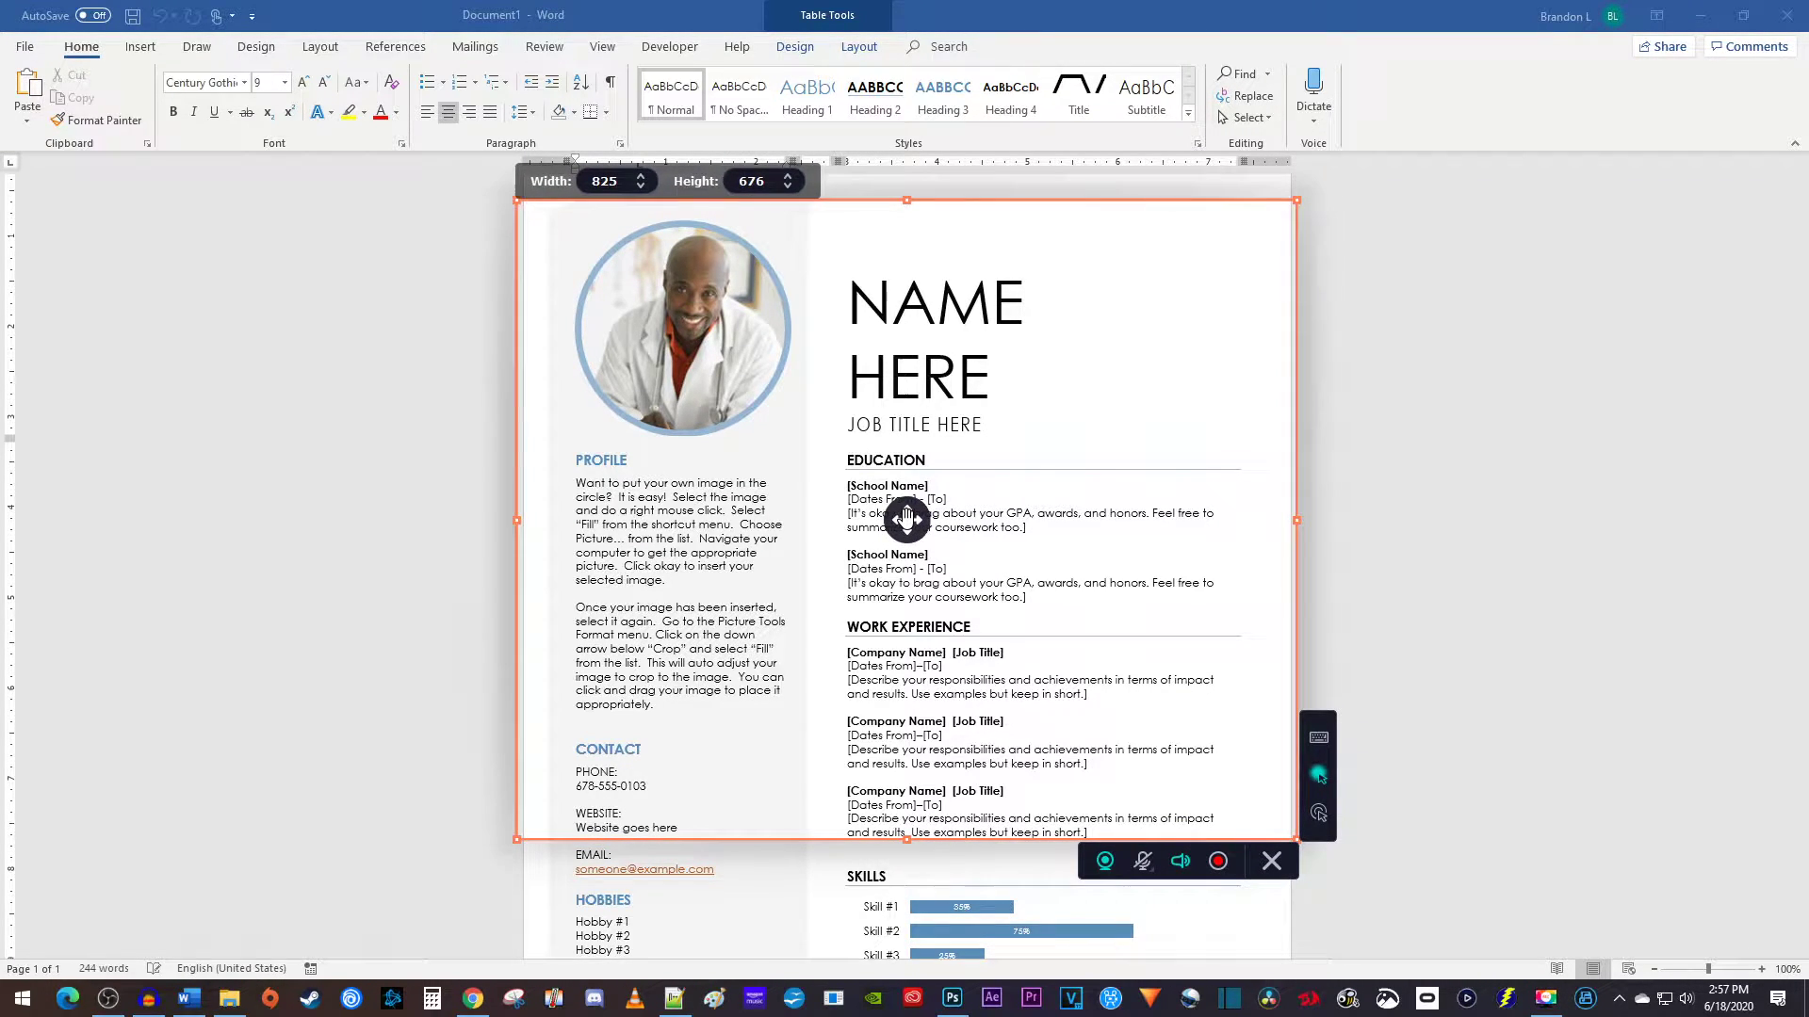
left_click_drag(1292, 202, 1298, 191)
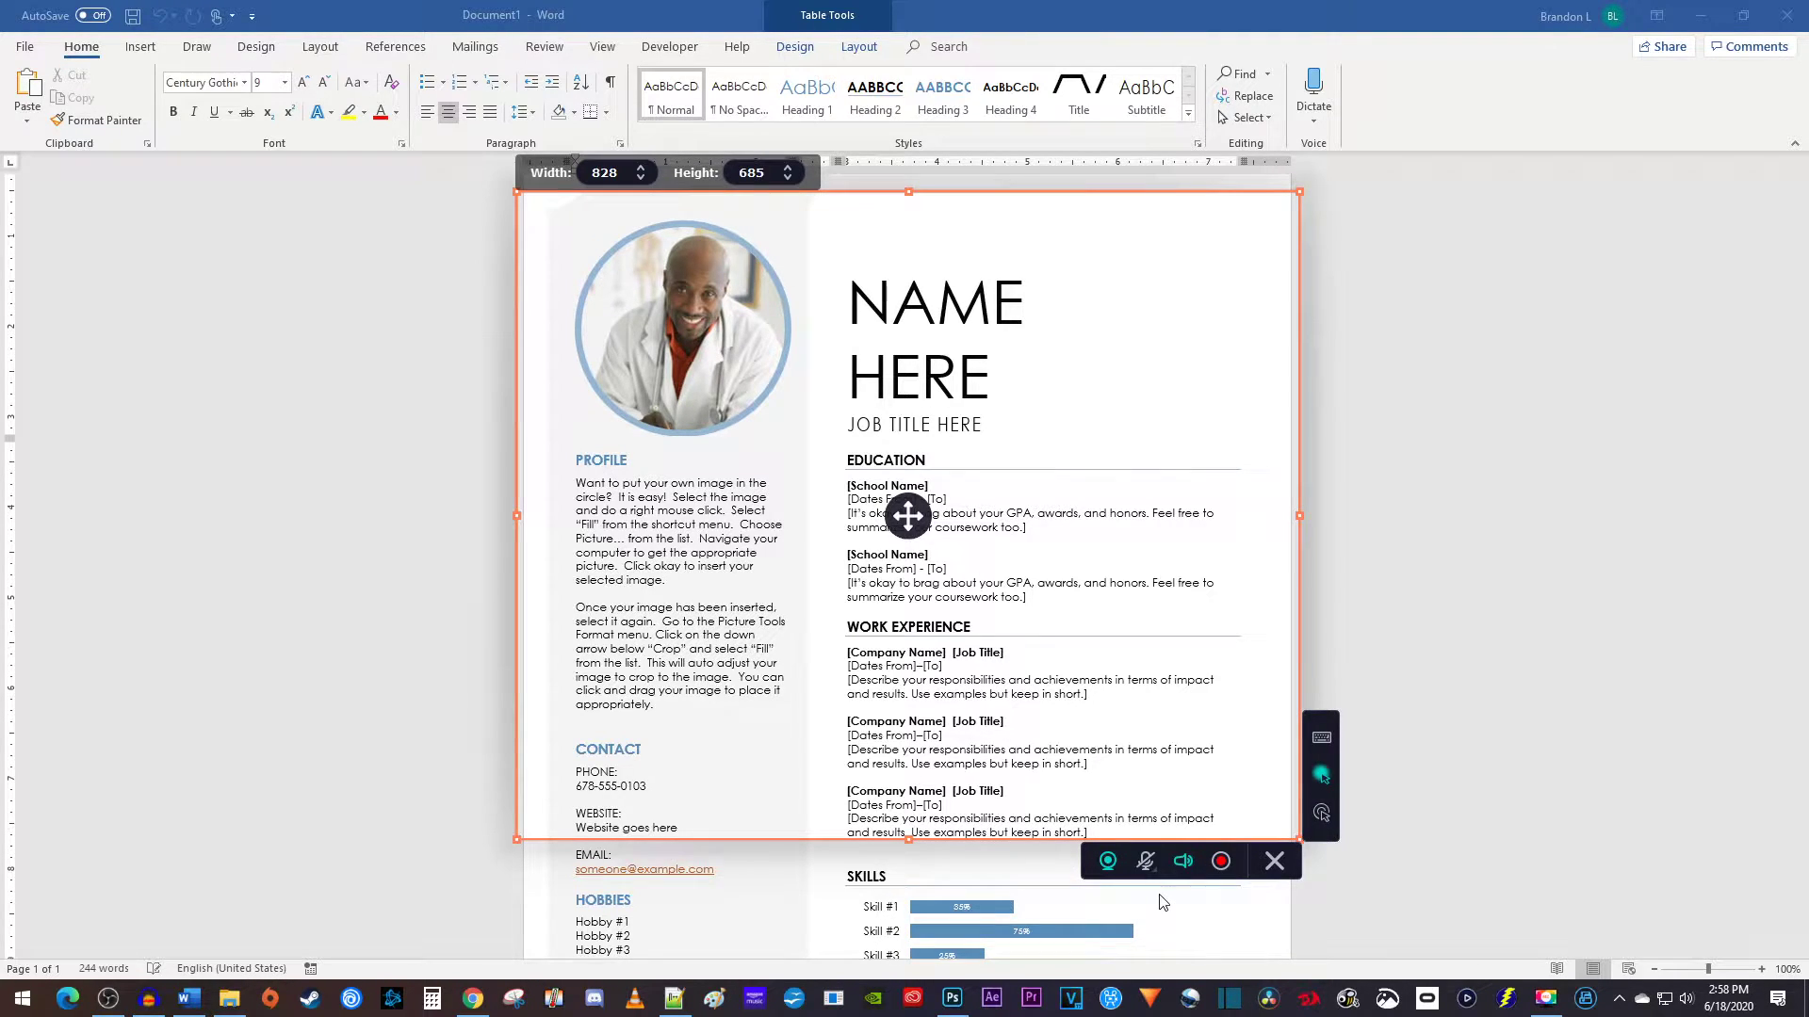
left_click(1107, 860)
left_click(1107, 861)
left_click(1144, 860)
left_click(1183, 860)
left_click(1182, 861)
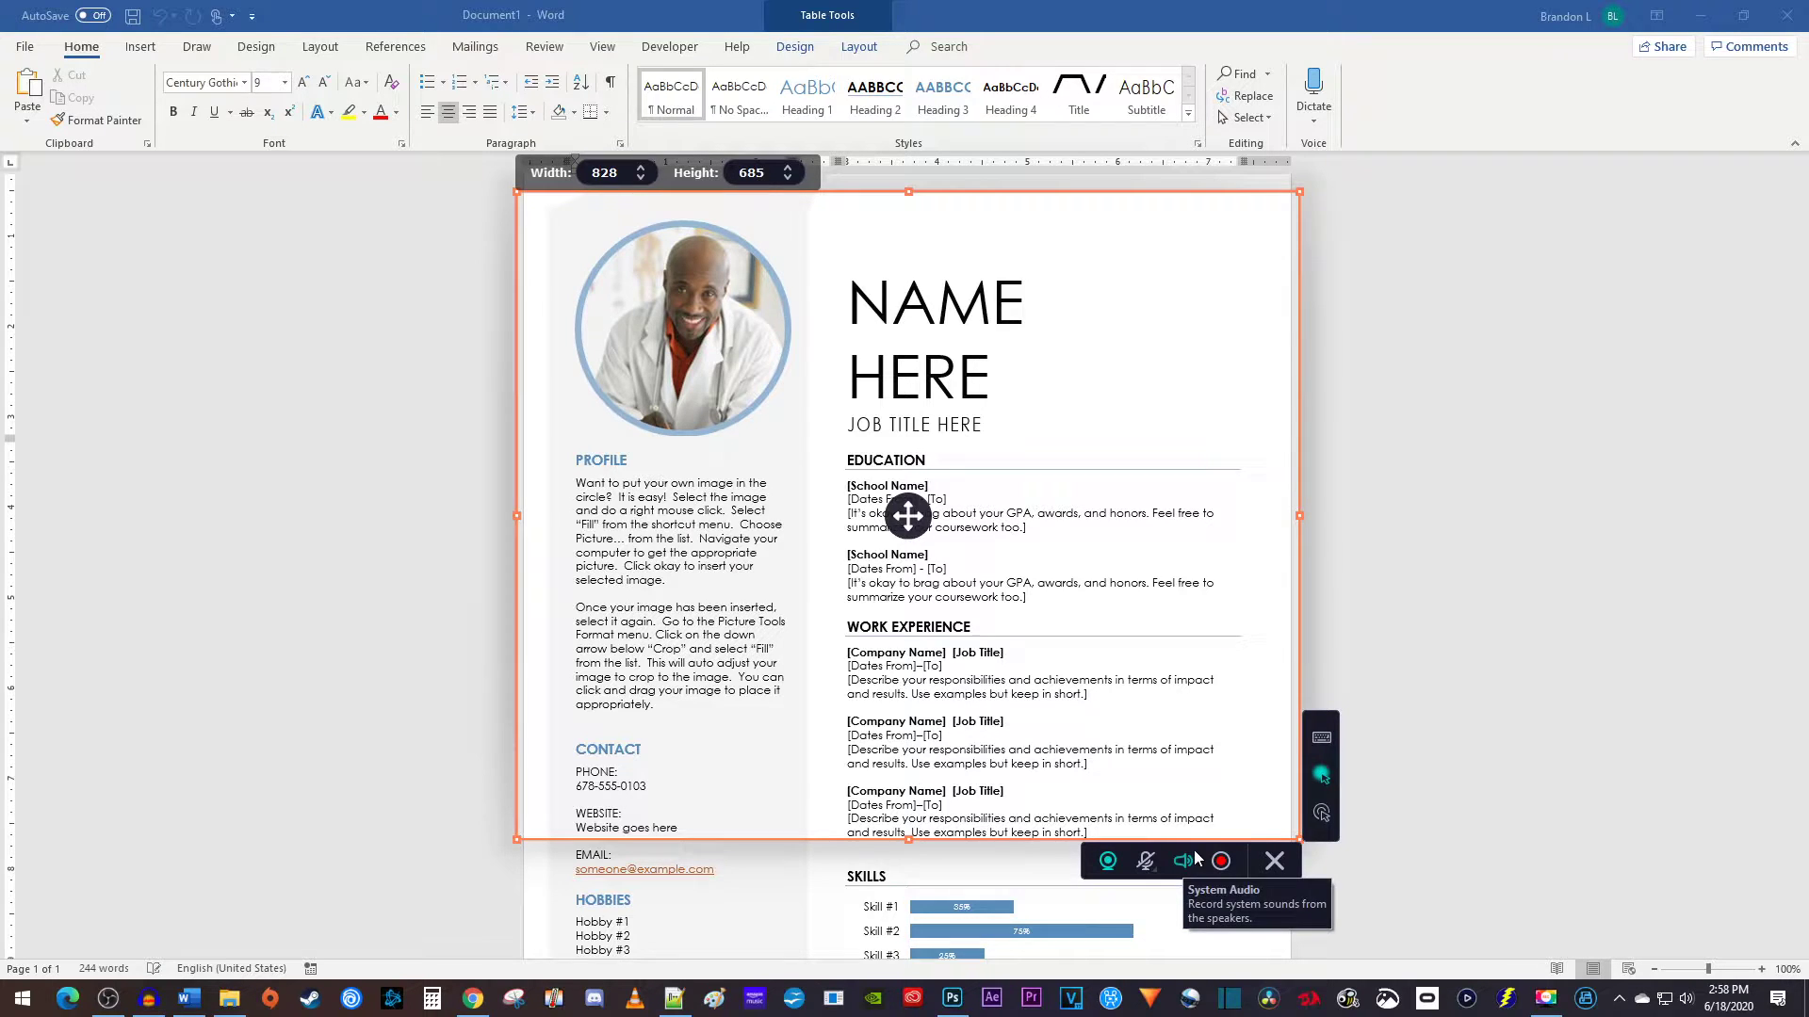
left_click(1321, 736)
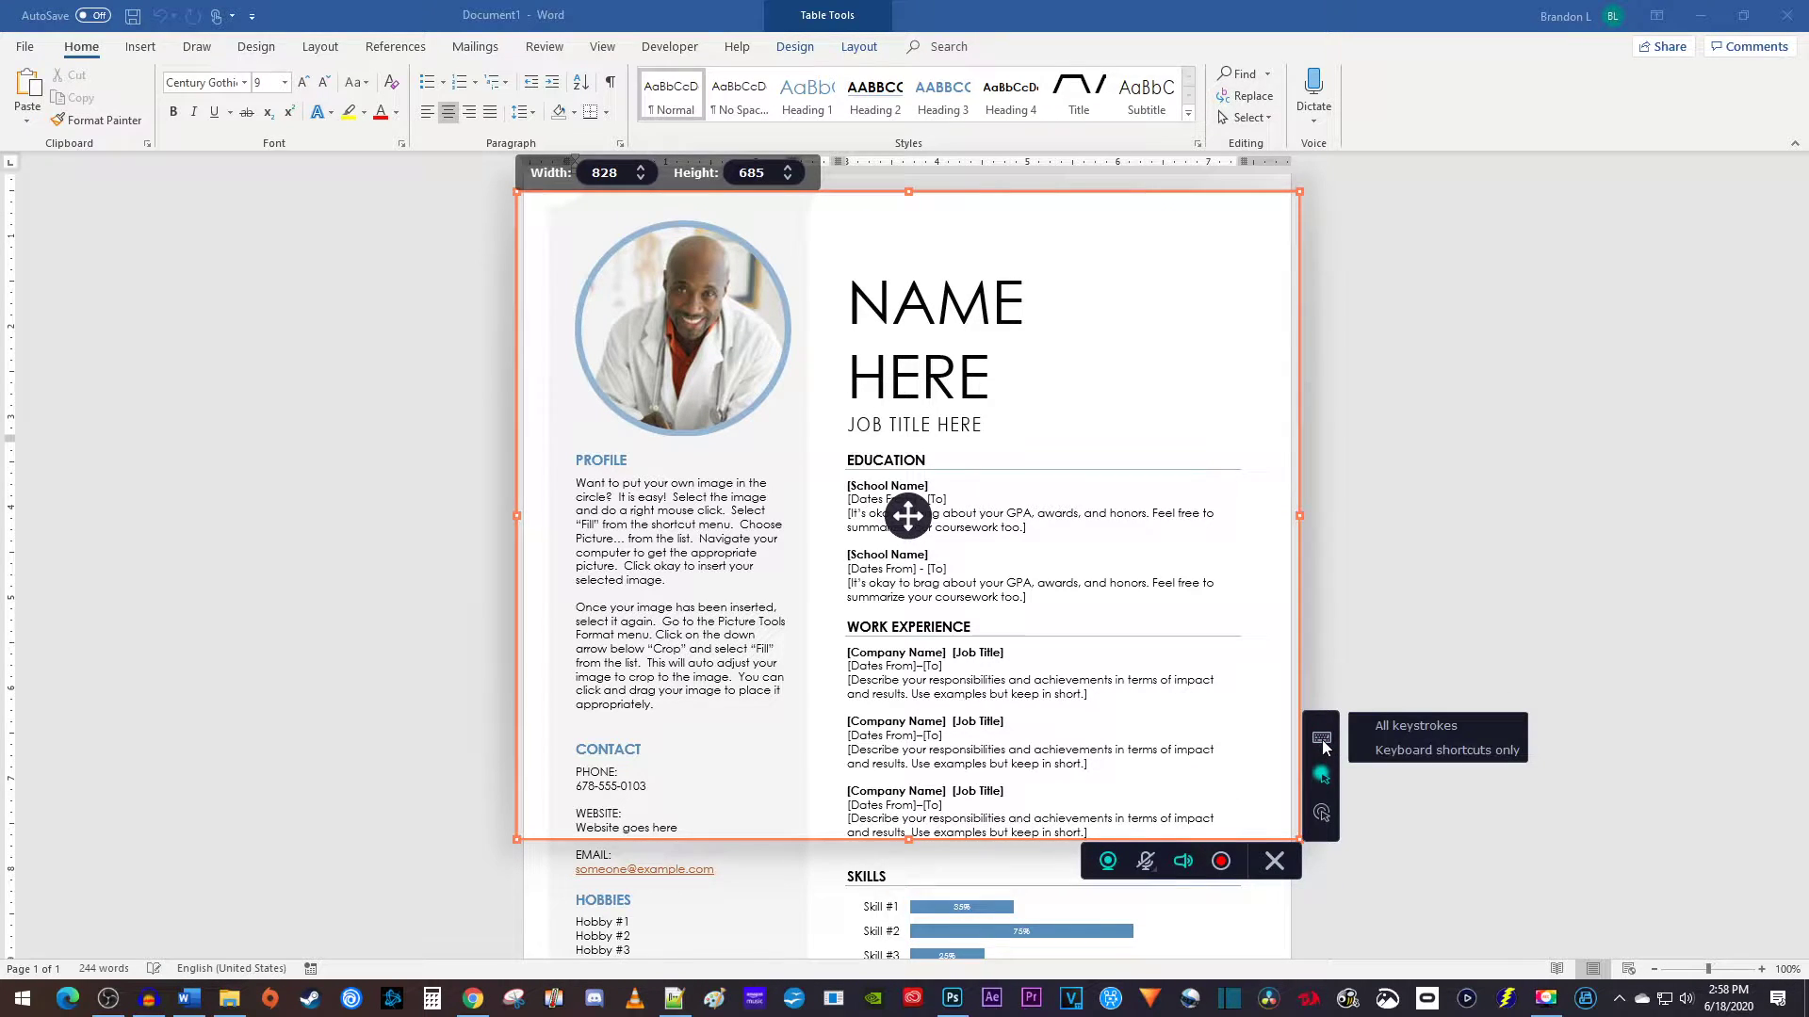
left_click(1321, 739)
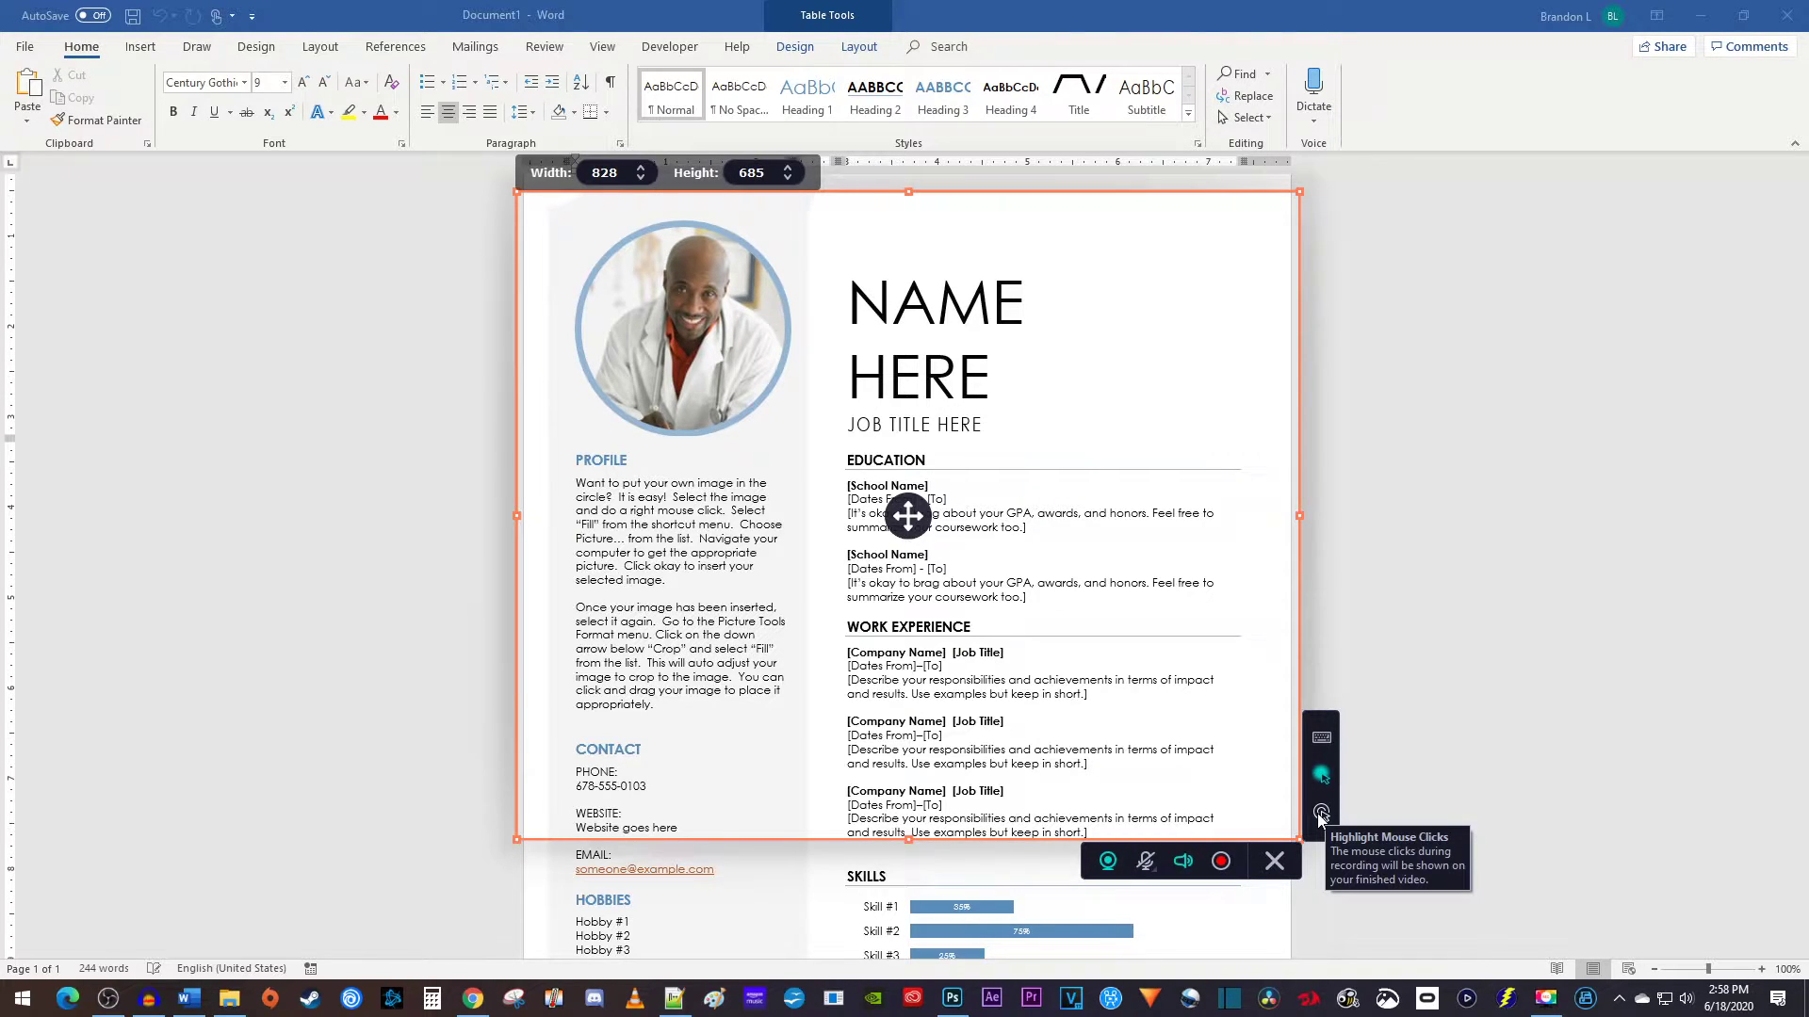
Step: Start recording the framed resume area, pause briefly, then resume recording
left_click(1223, 862)
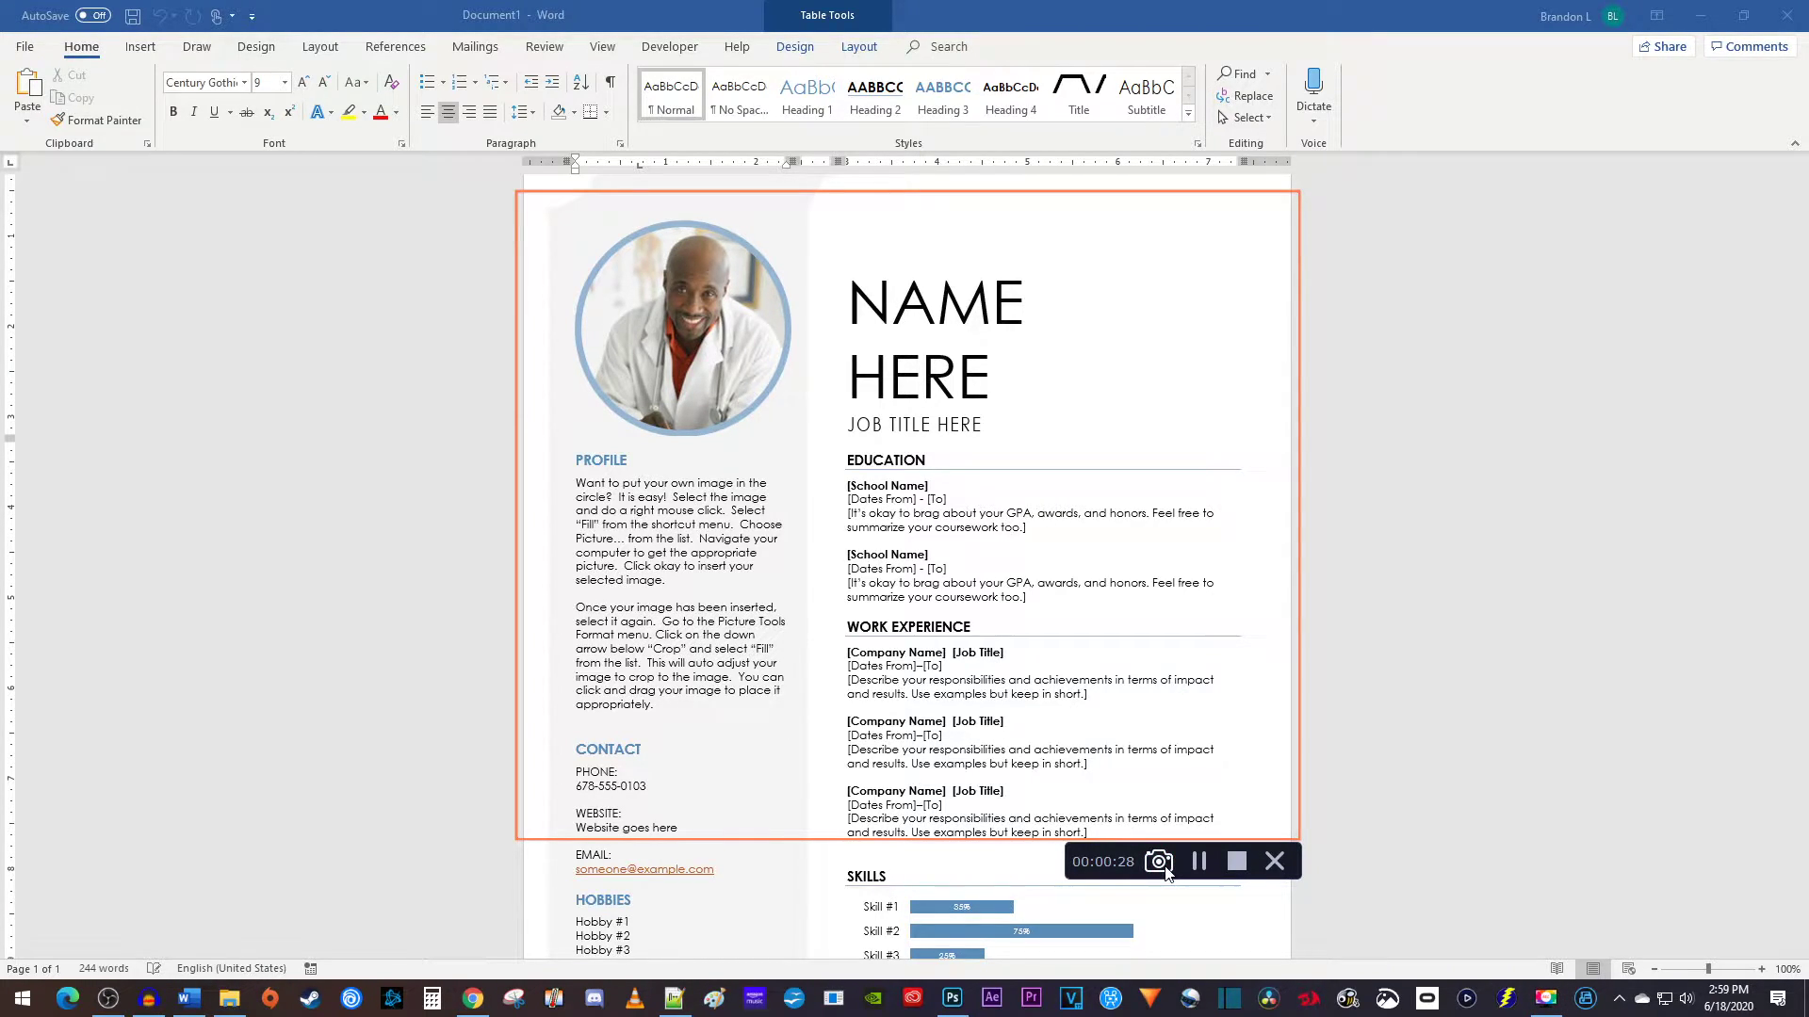
left_click(1199, 862)
left_click(1200, 863)
Step: Stop recording, play the clip back and add a cut point at two seconds
left_click(1240, 863)
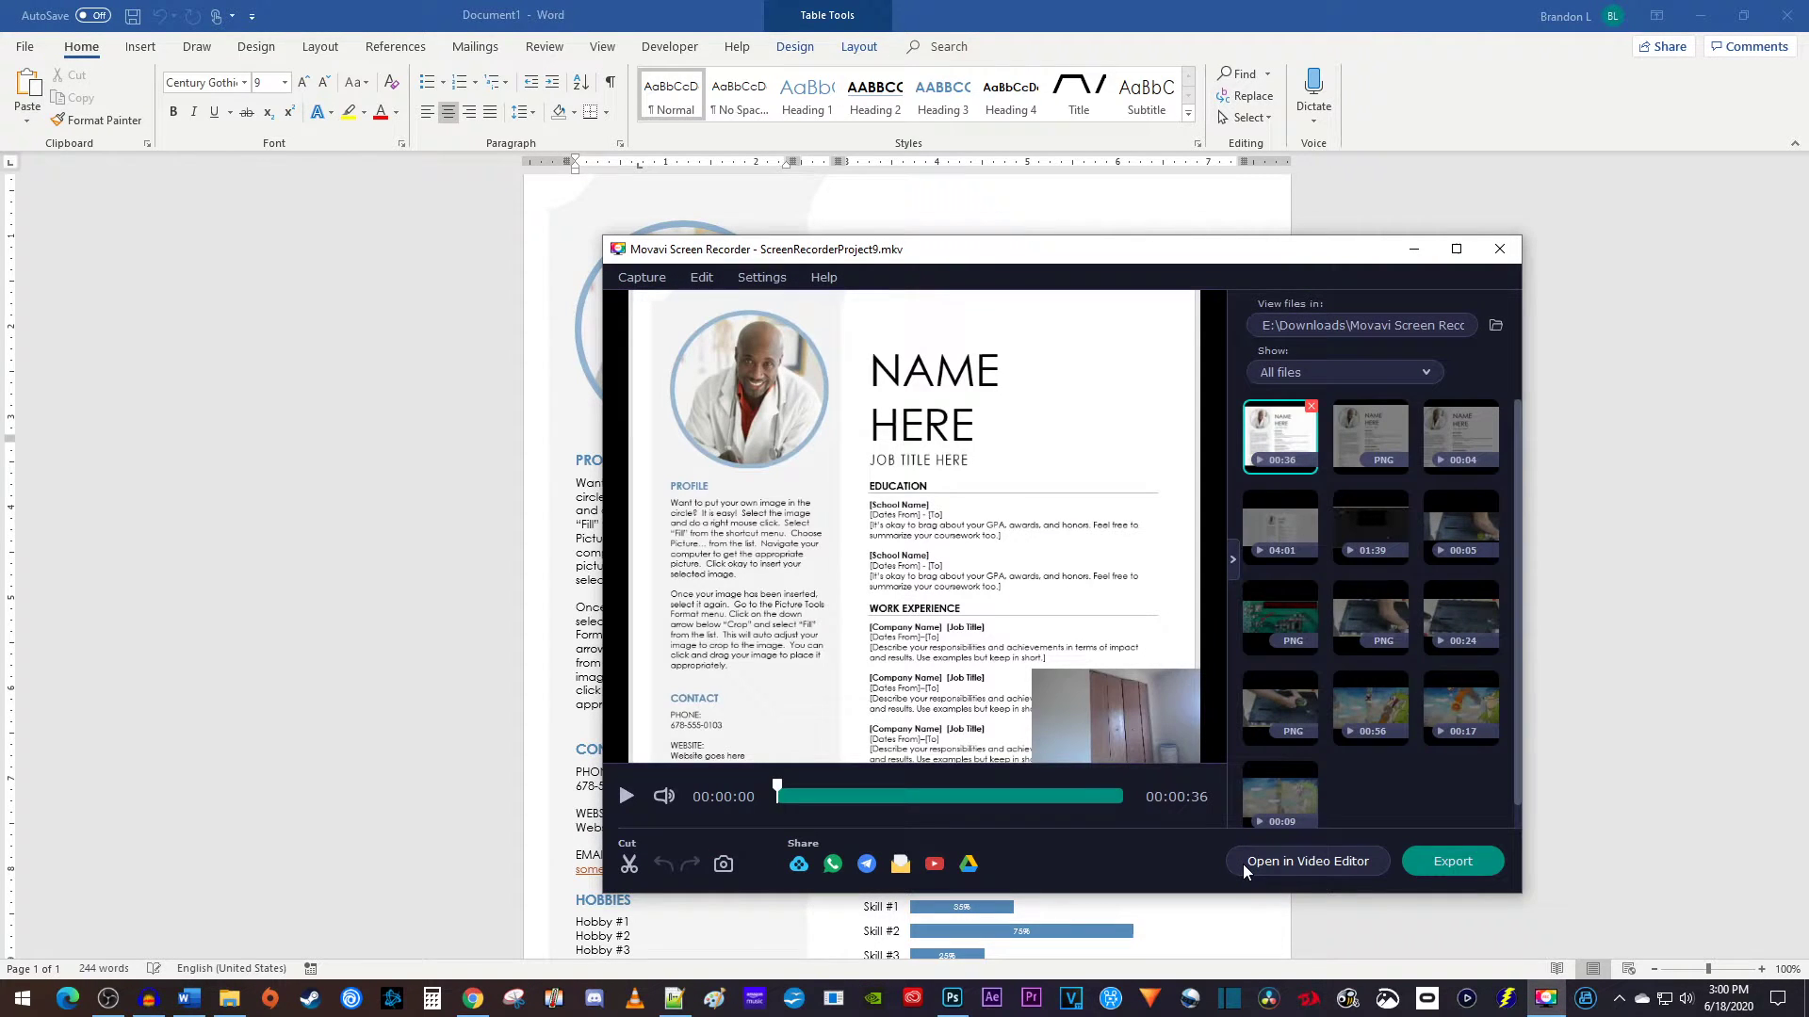
left_click(627, 799)
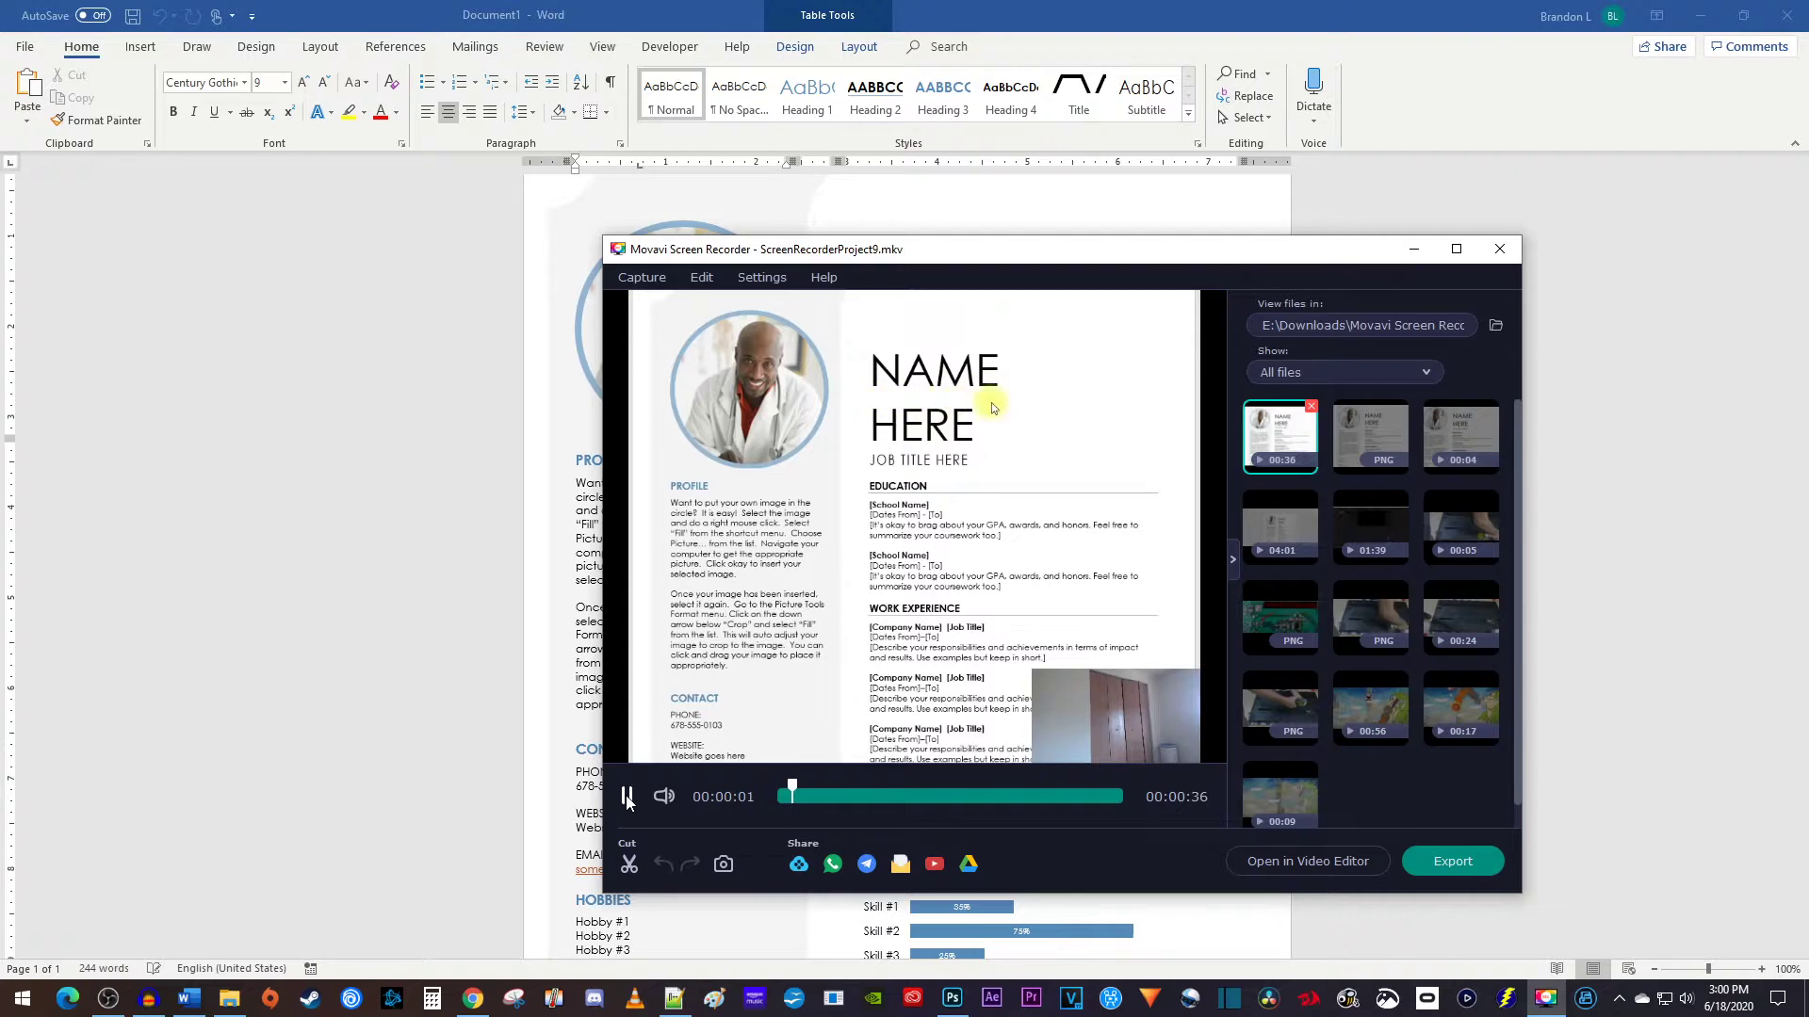
left_click(628, 799)
left_click(630, 866)
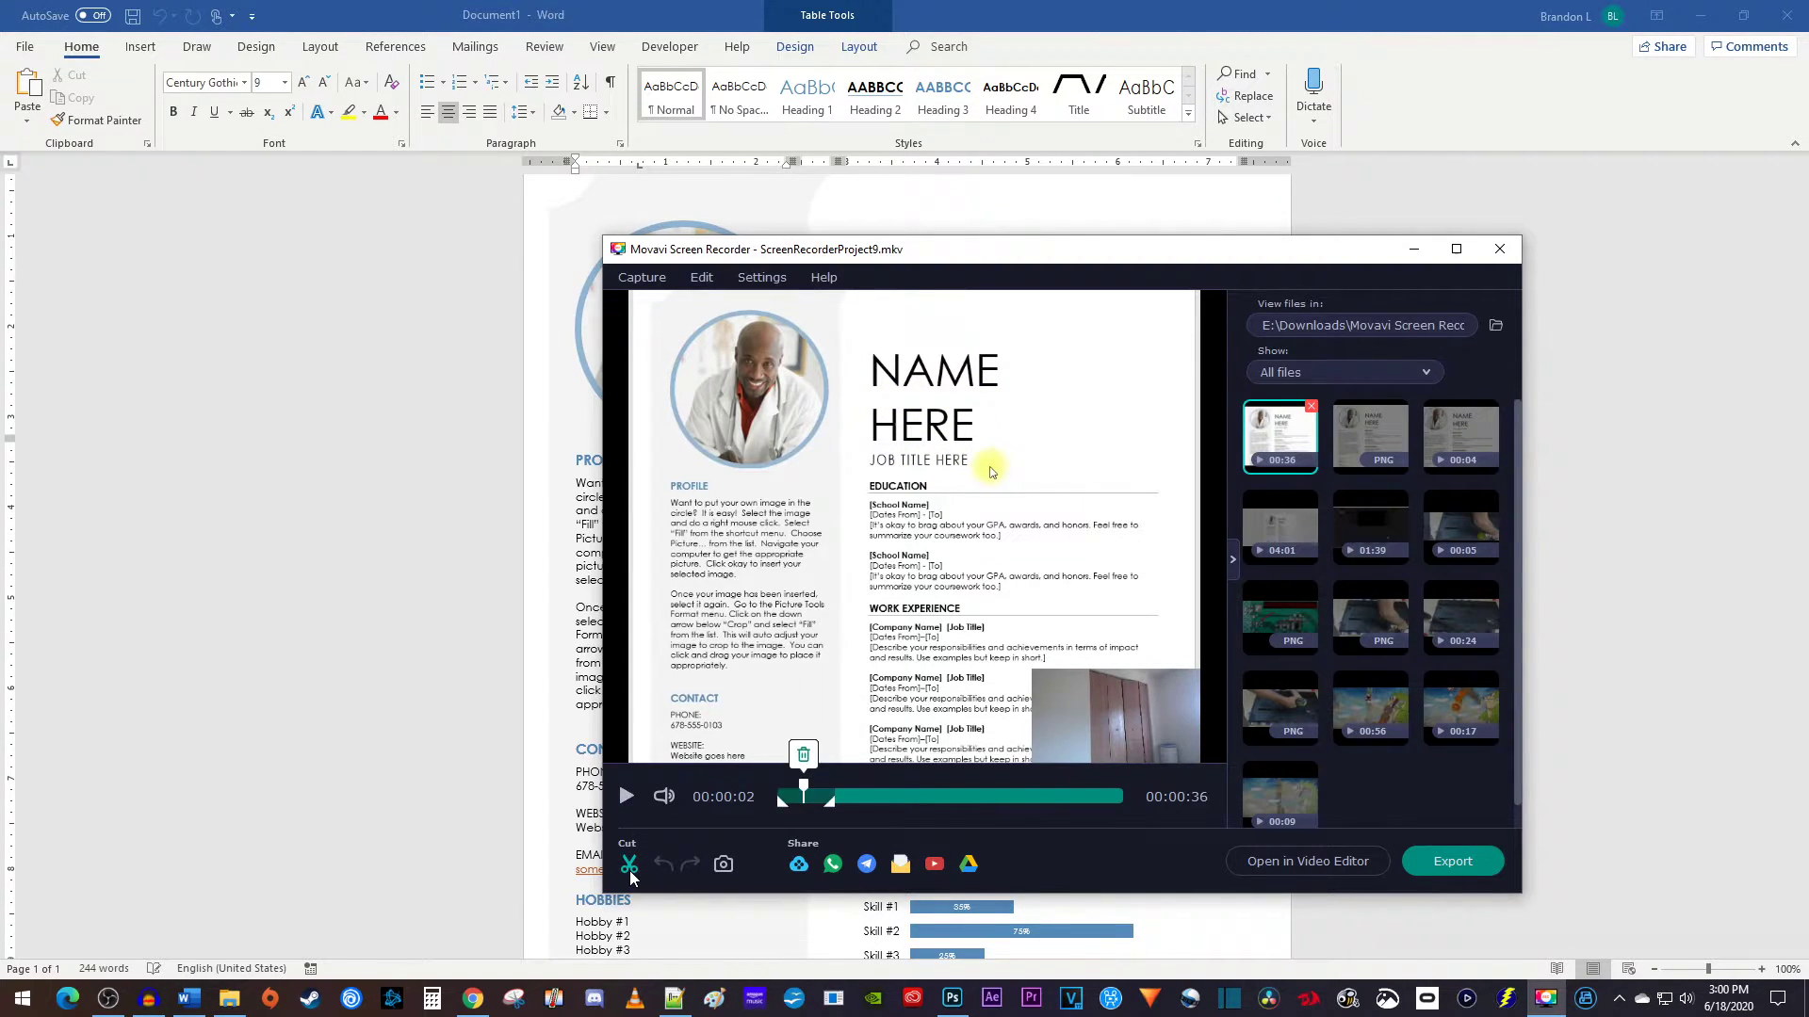
Step: Delete the 17–26 second section and save a PNG still from 00:00:06
left_click_drag(830, 800, 1027, 805)
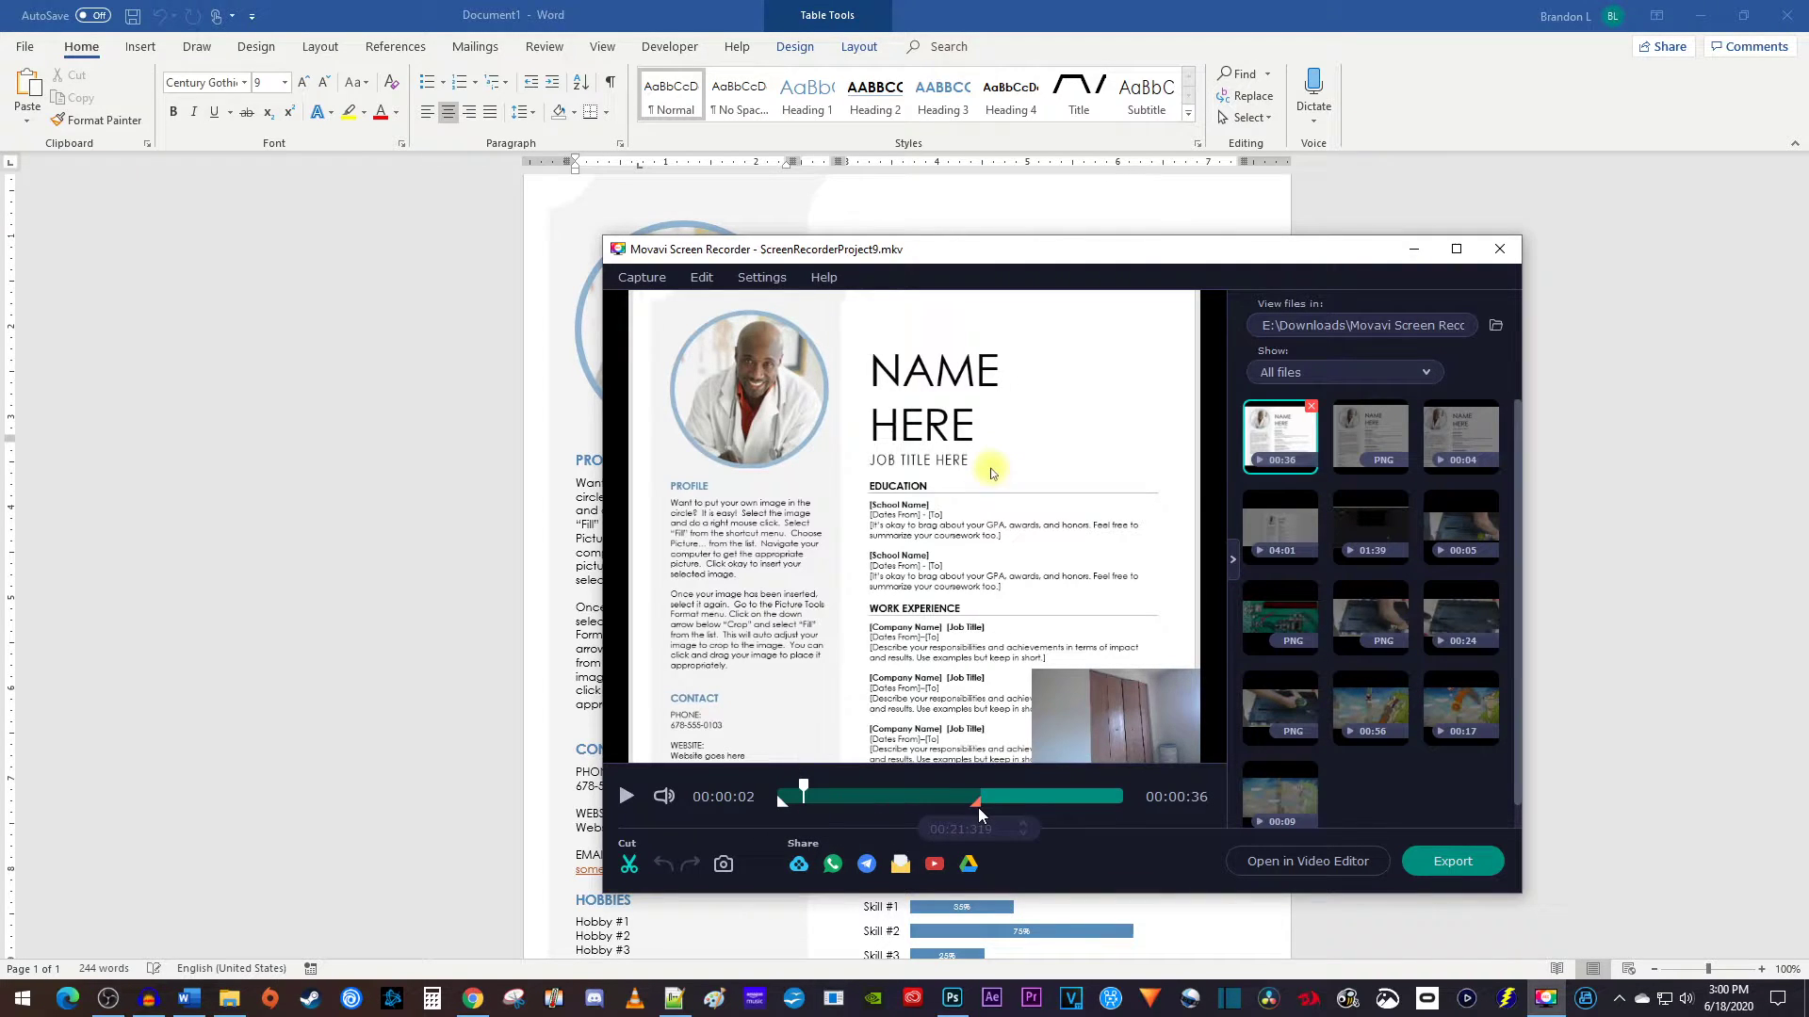
left_click_drag(781, 805, 943, 807)
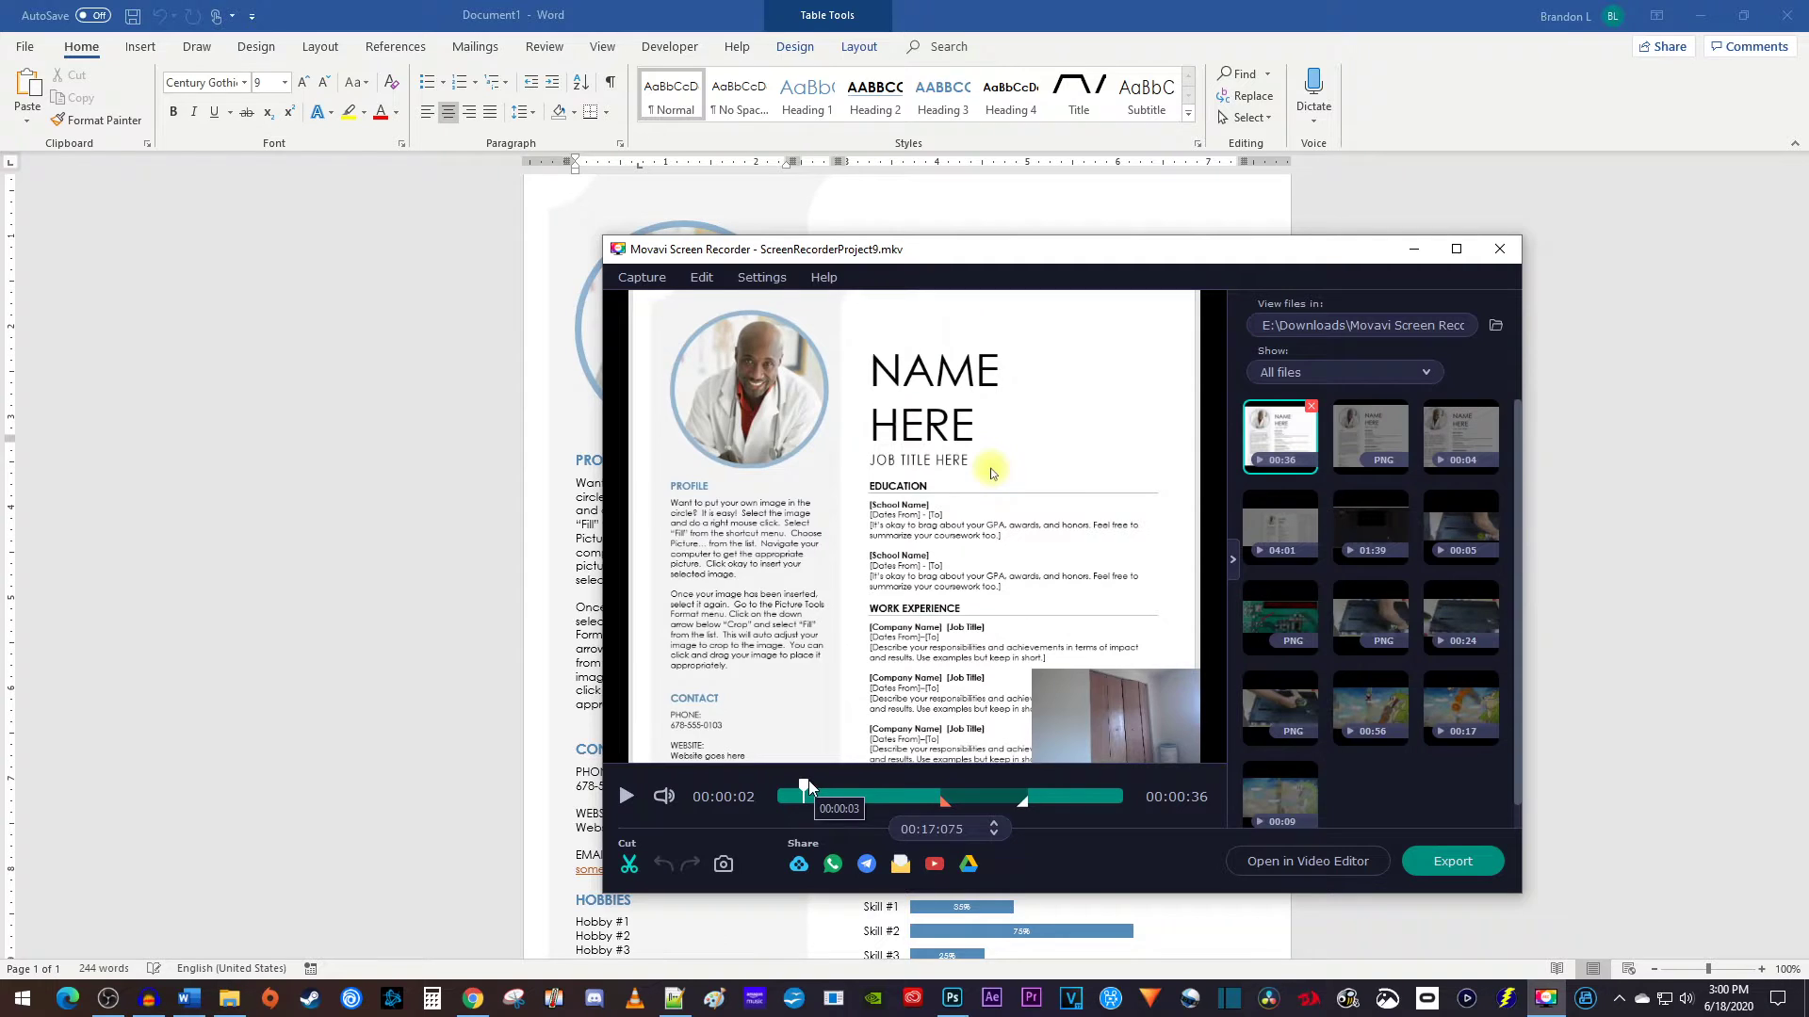
left_click_drag(803, 788, 989, 791)
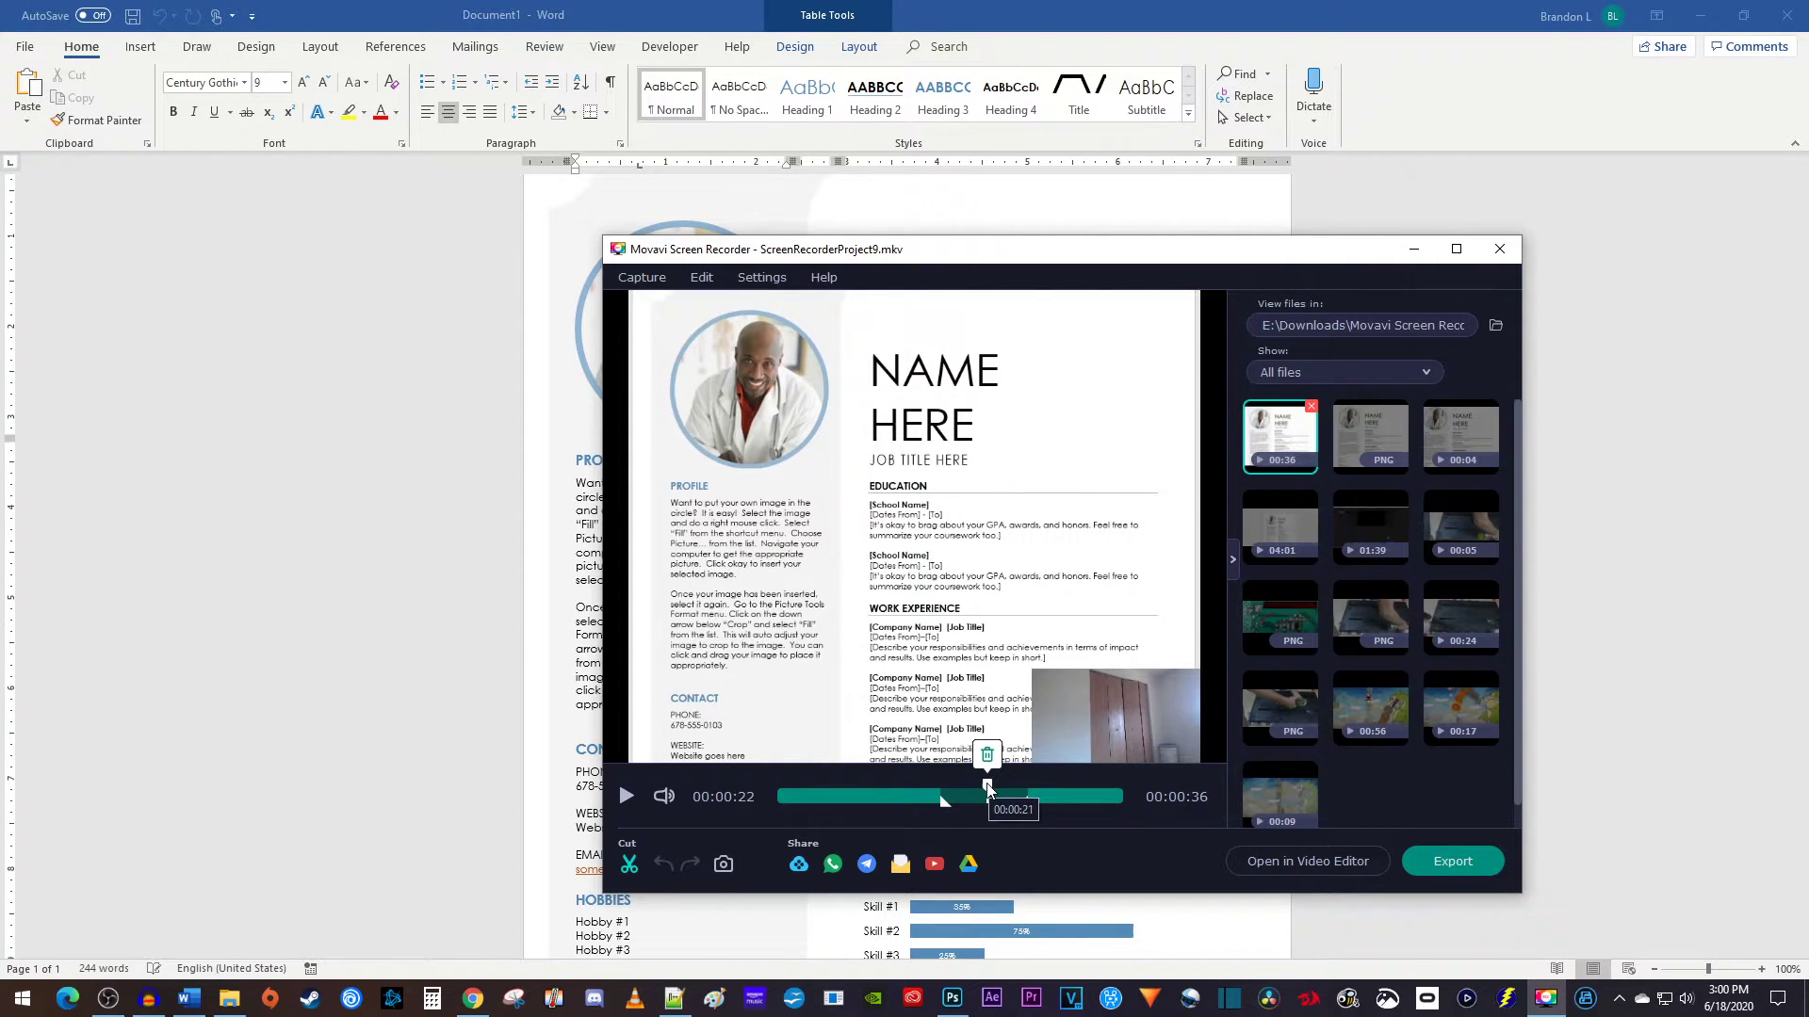
left_click(987, 757)
left_click_drag(995, 791, 855, 792)
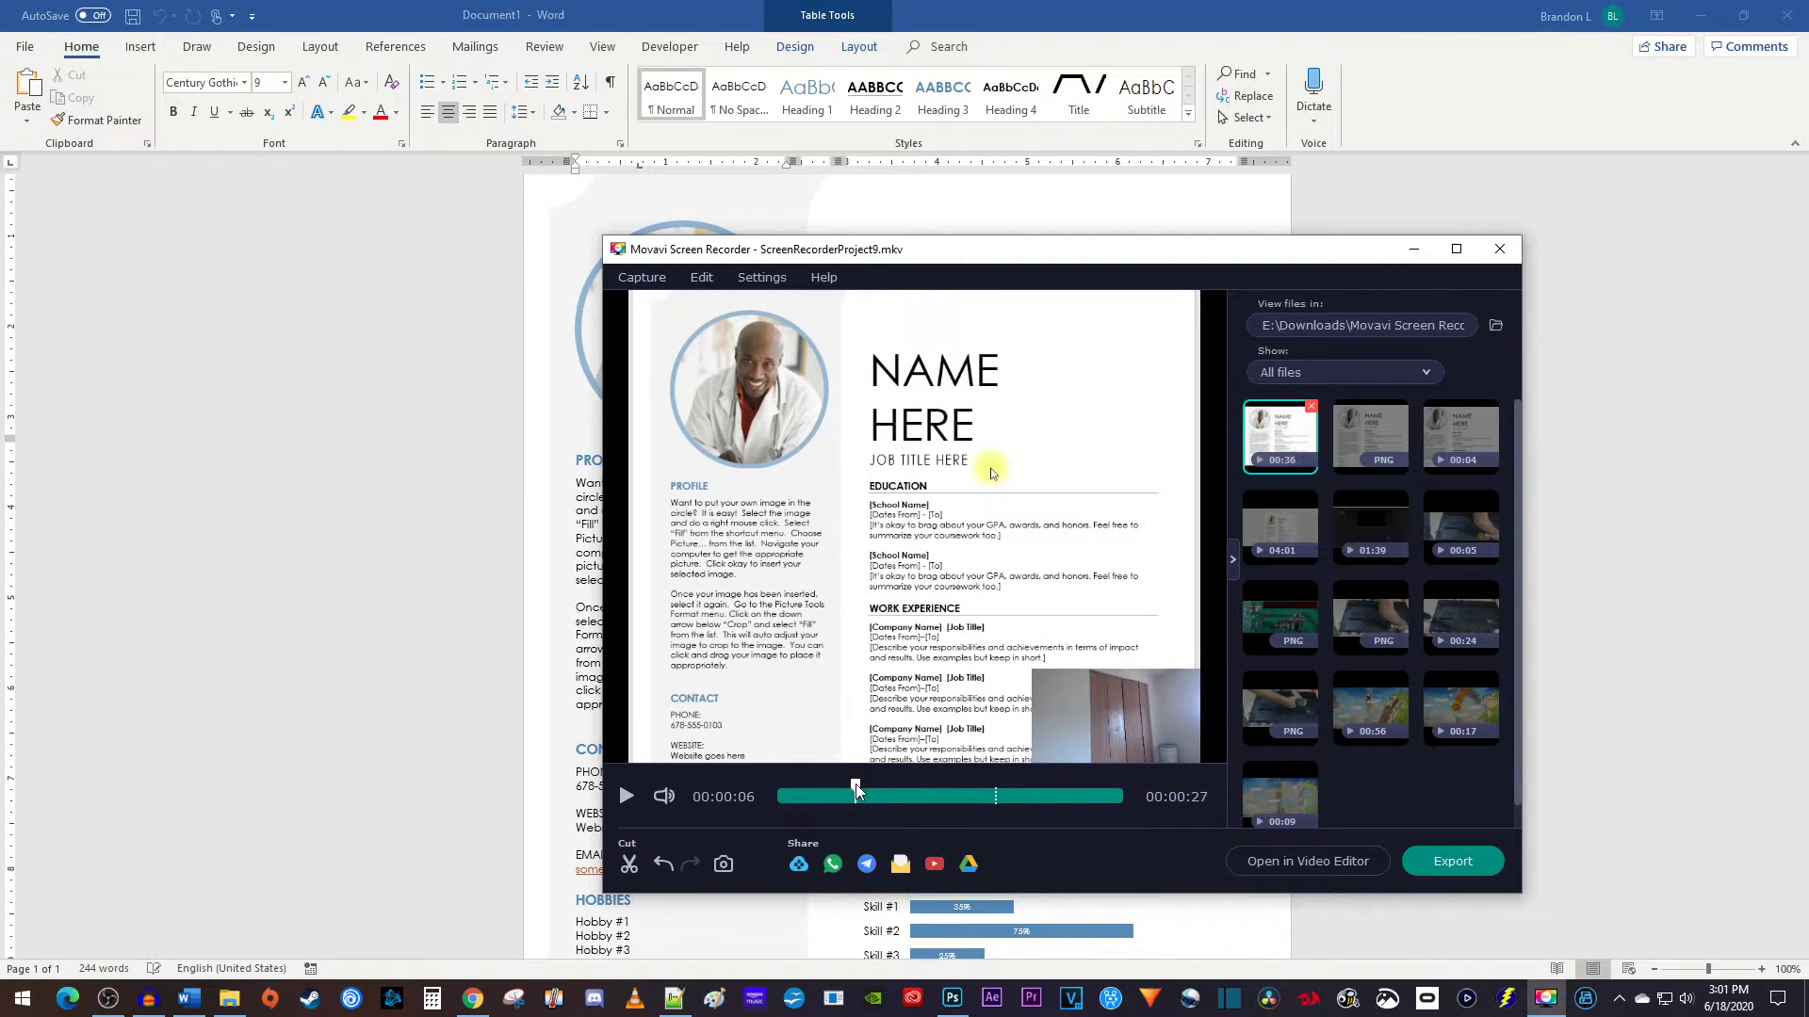
left_click(722, 863)
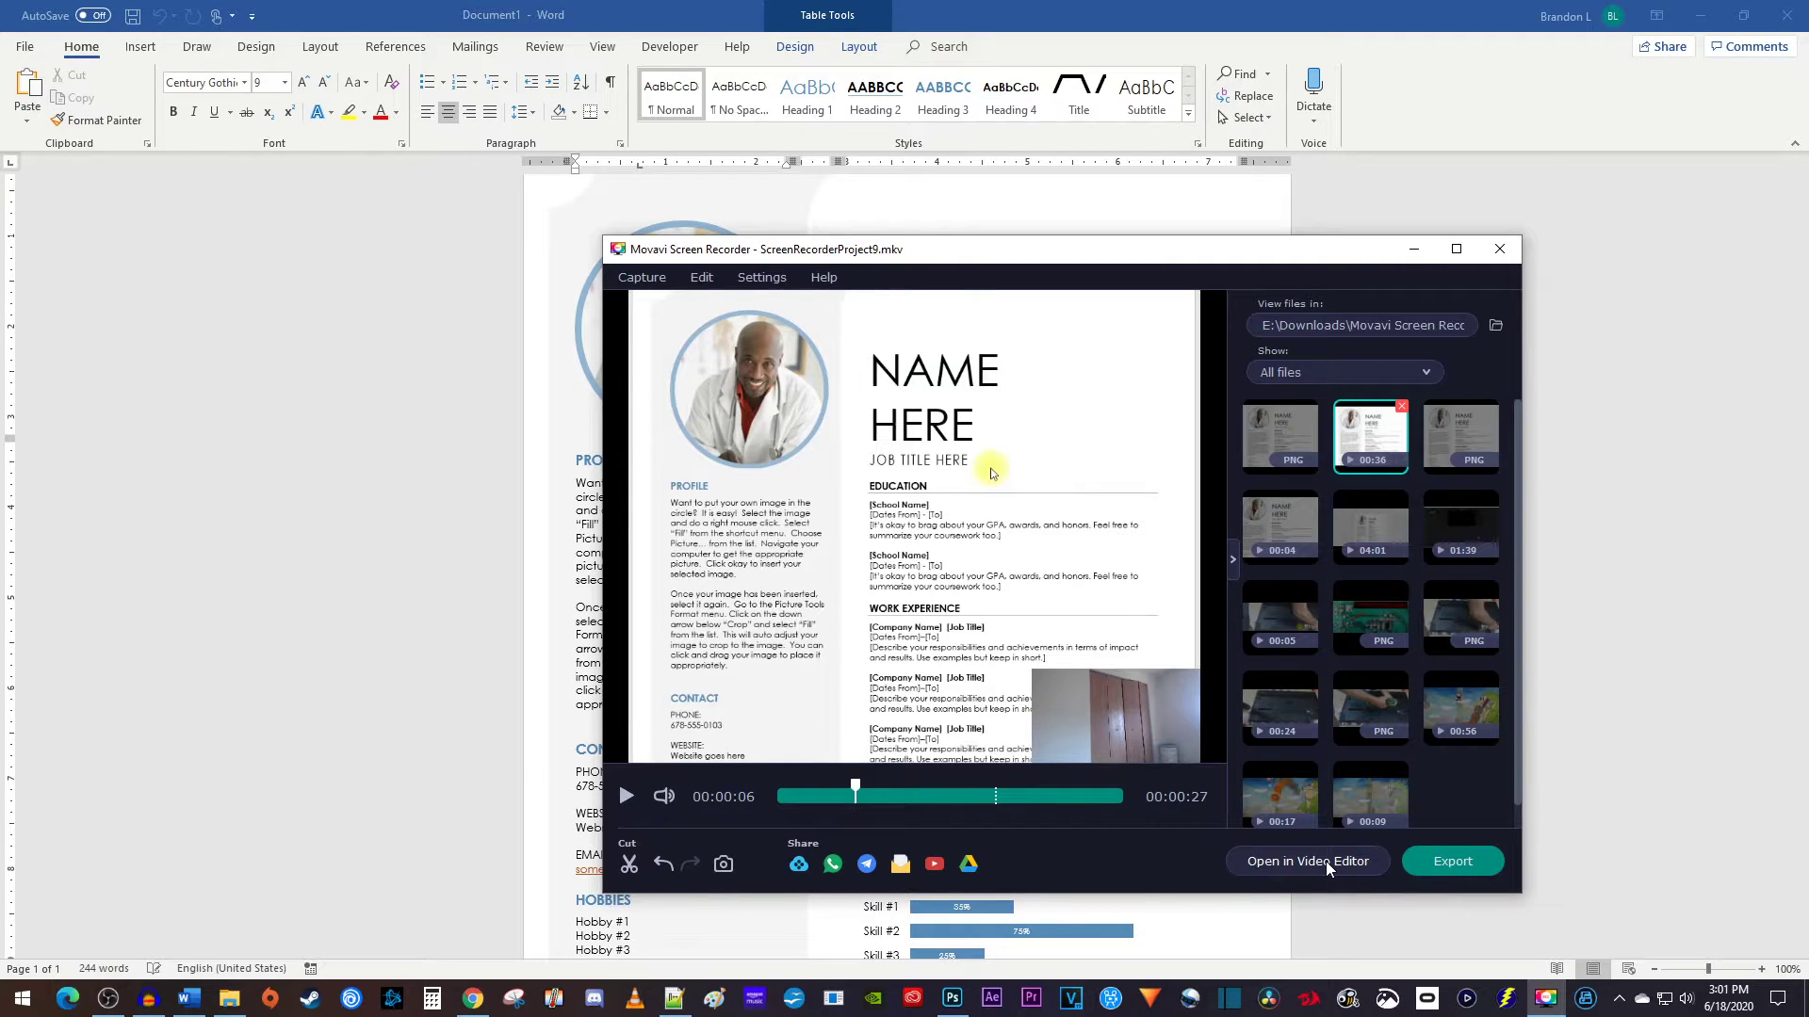
Step: Export the trimmed clip as MP4 named ScreenRecorderProject99 with SuperSpeed turned off
left_click(1452, 871)
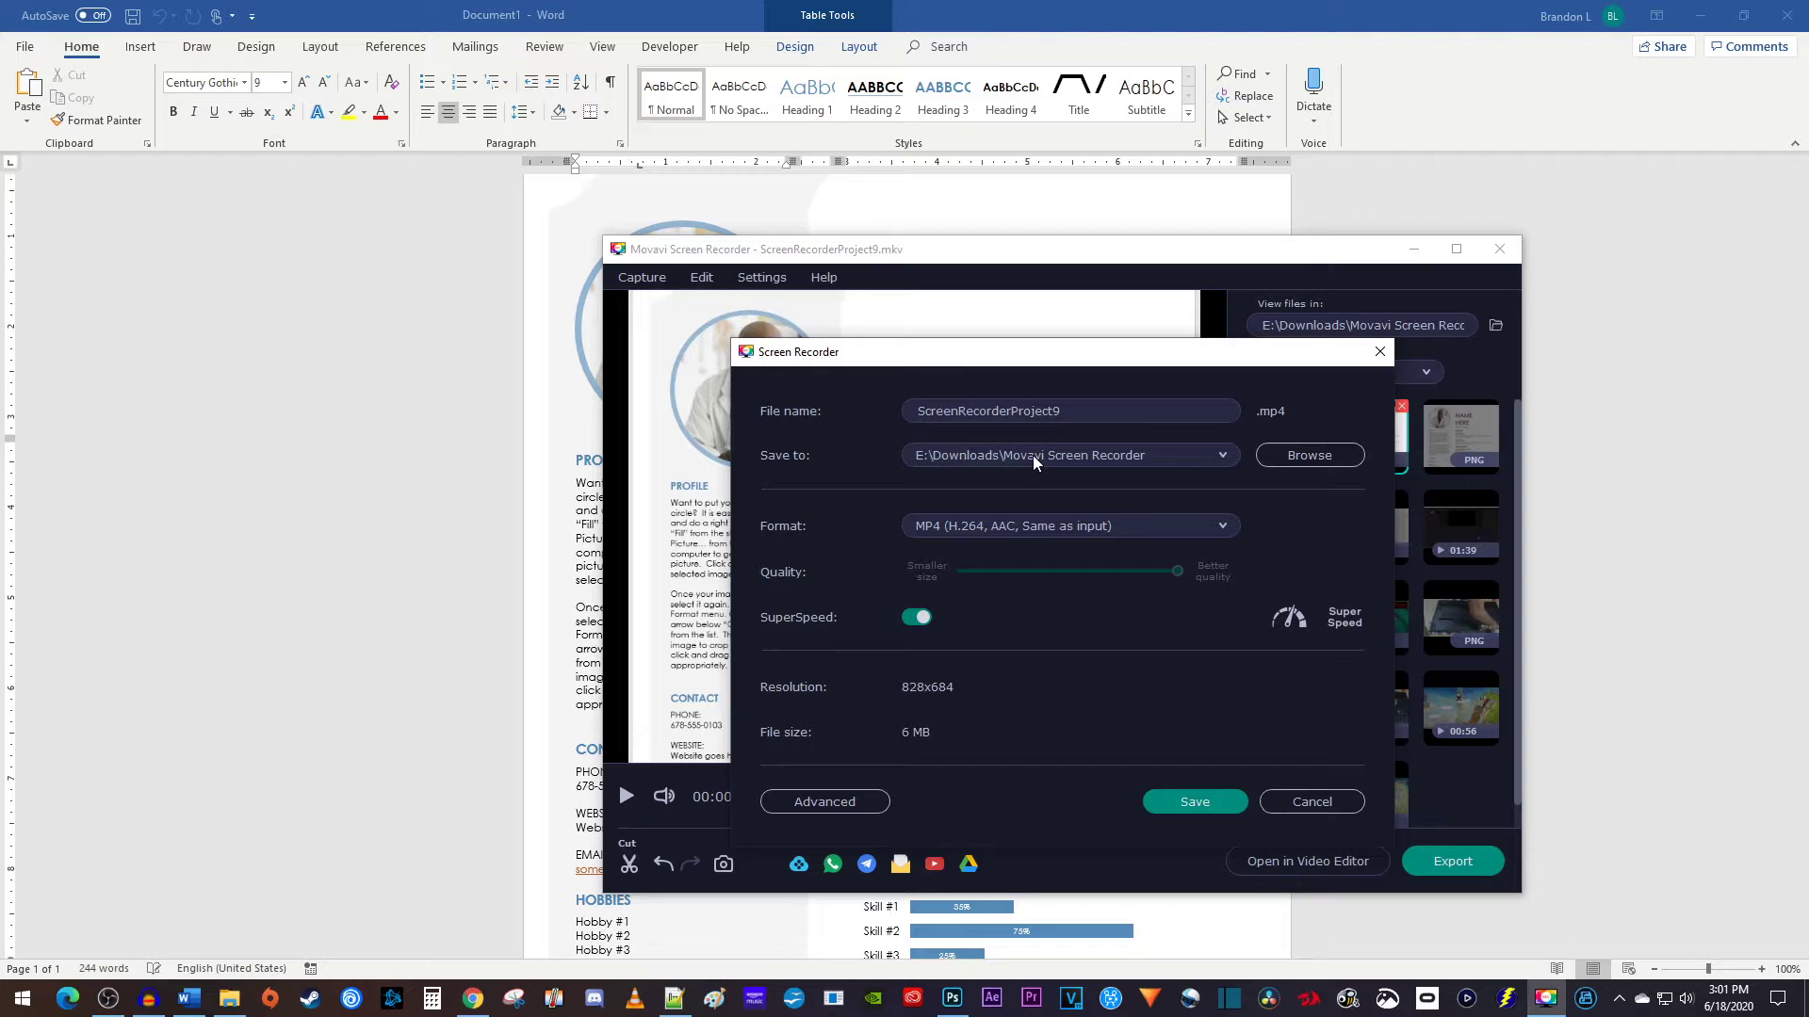
left_click(1057, 525)
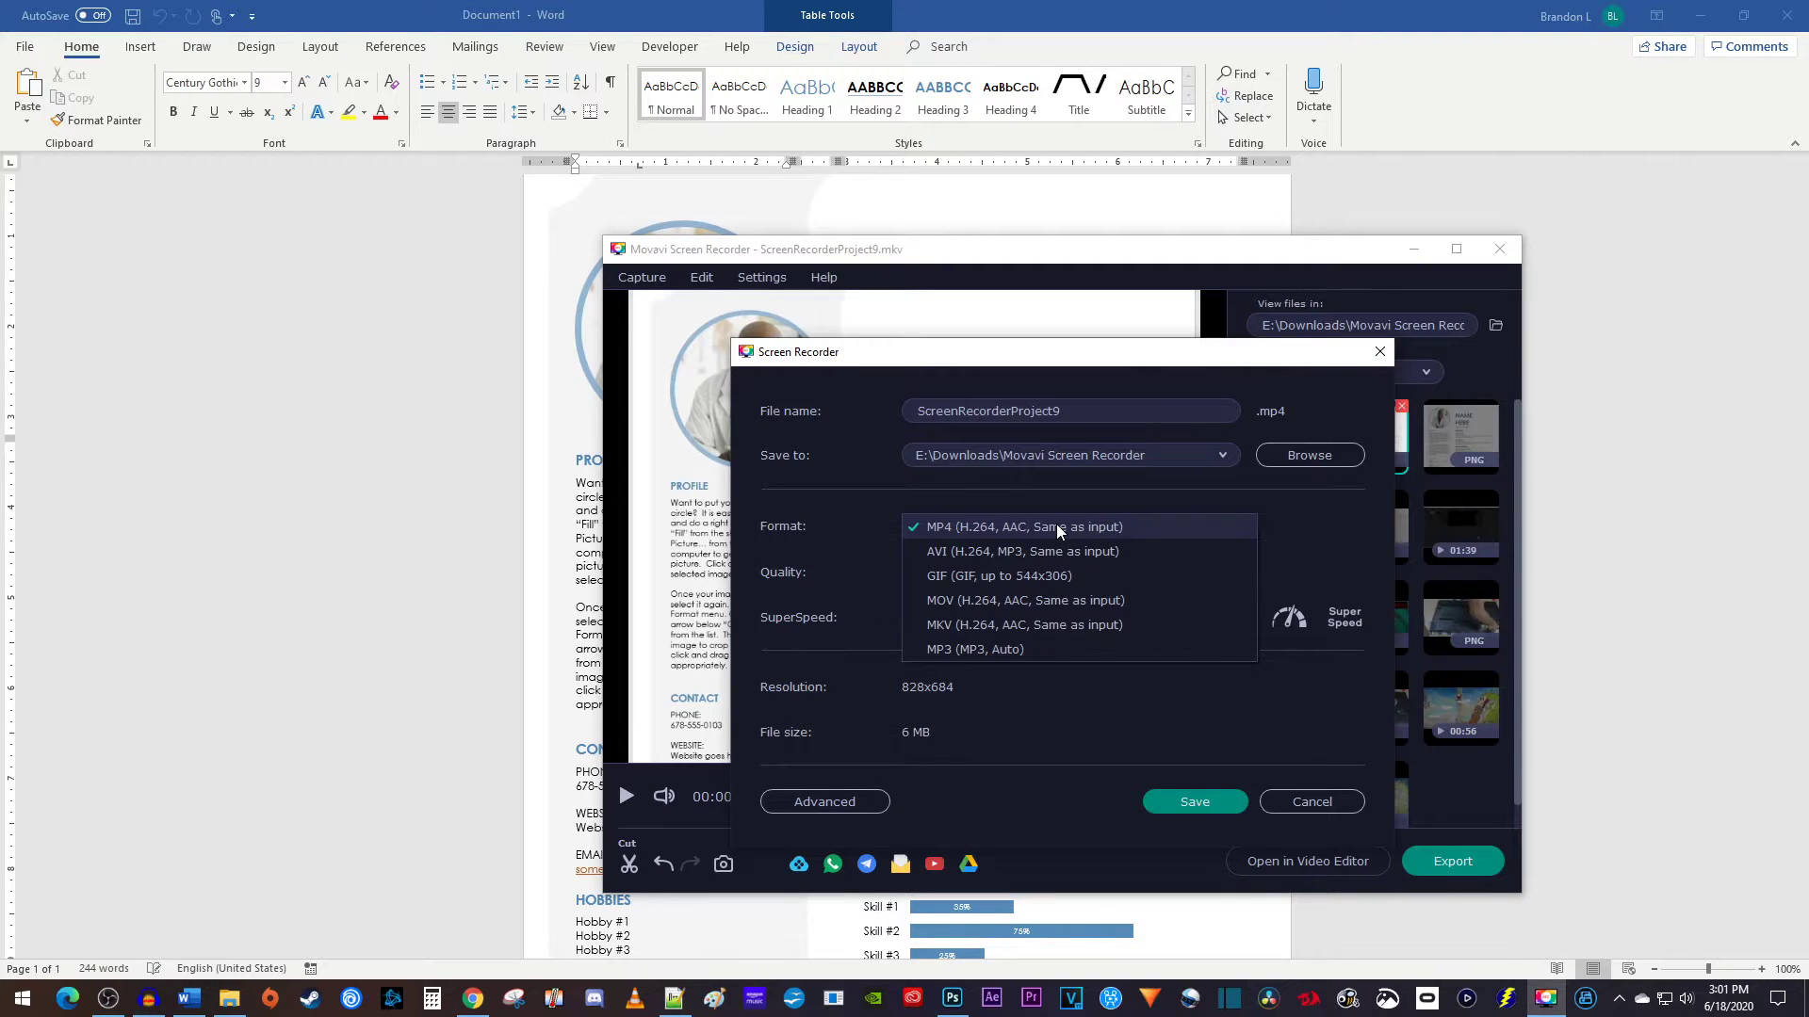
left_click(1056, 525)
type("9")
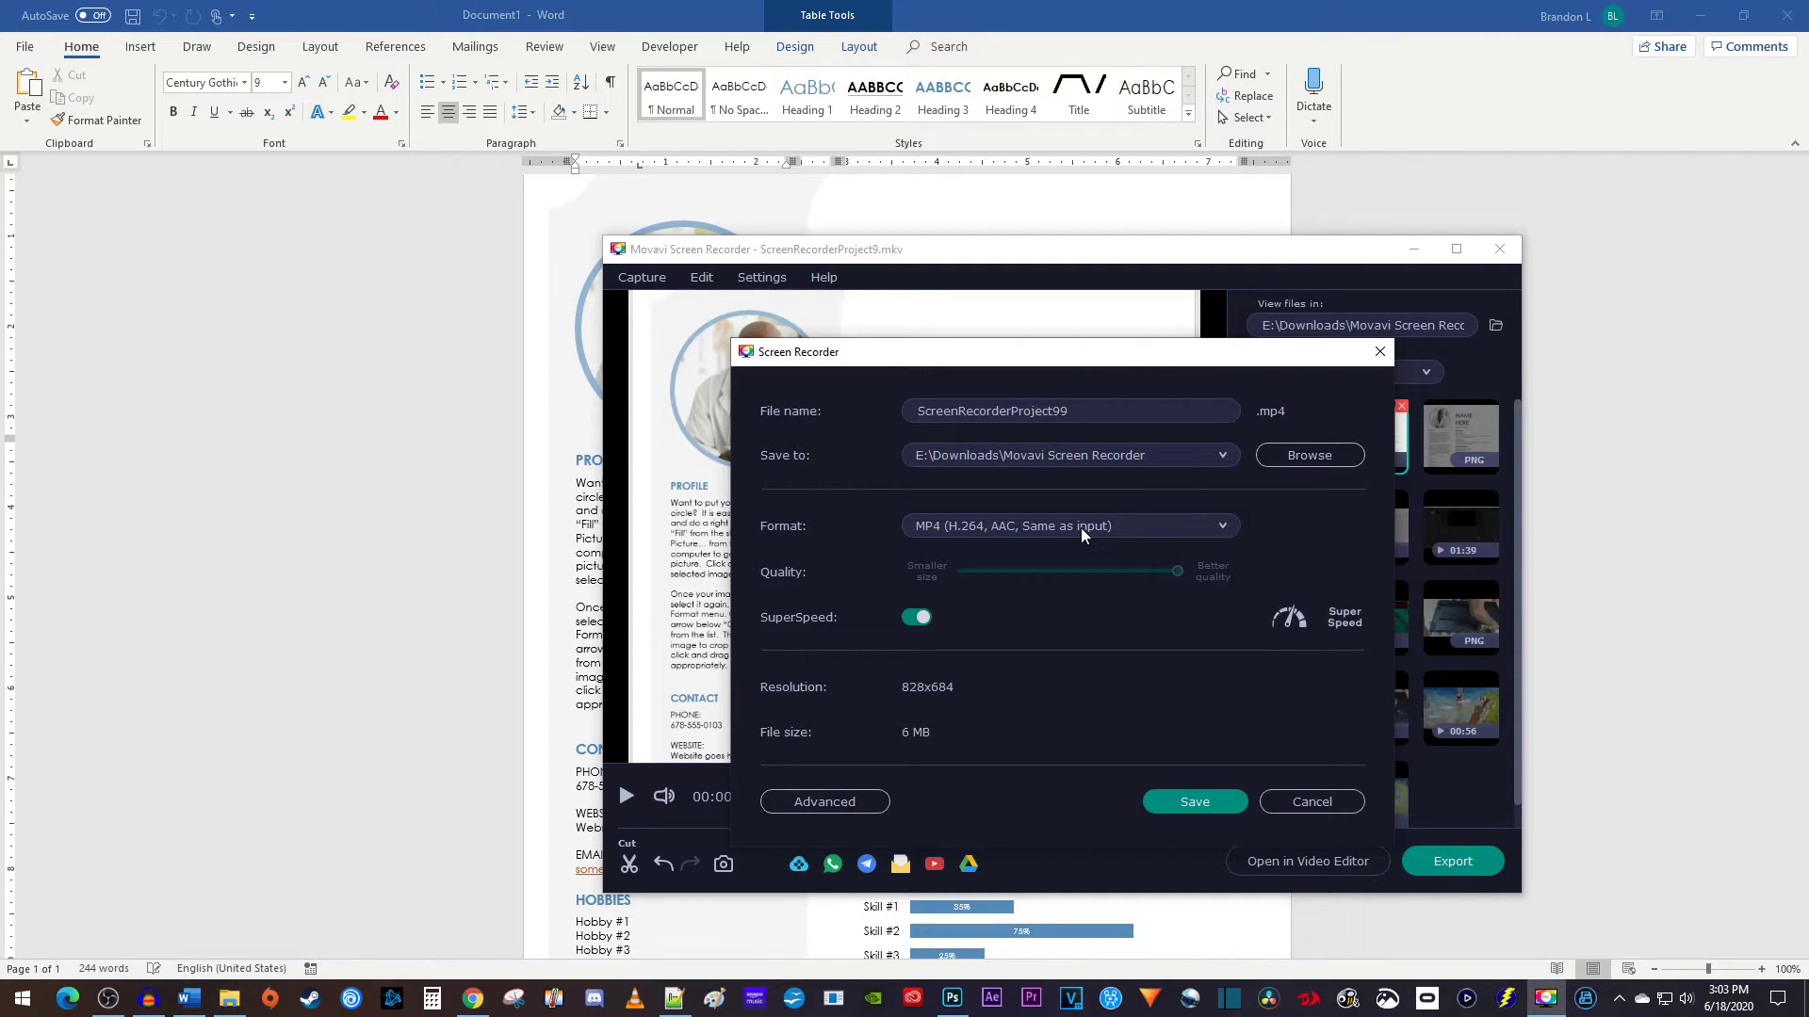
left_click(918, 619)
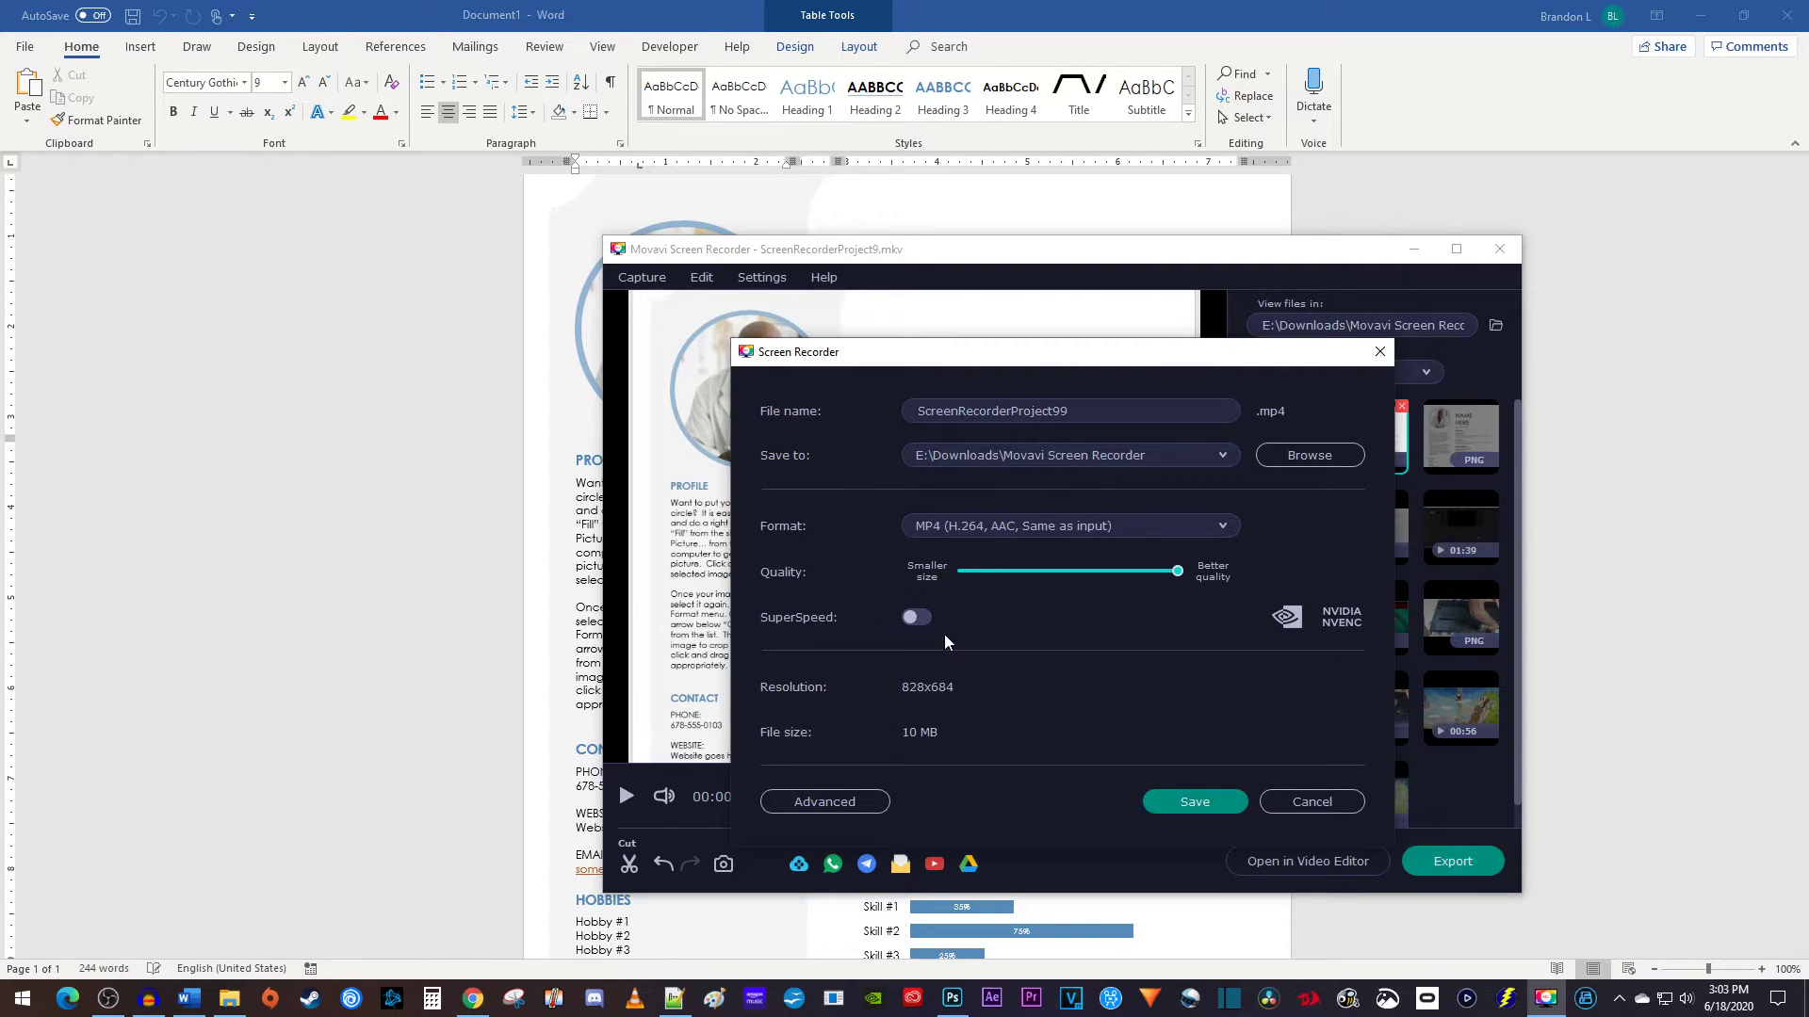
left_click(1194, 801)
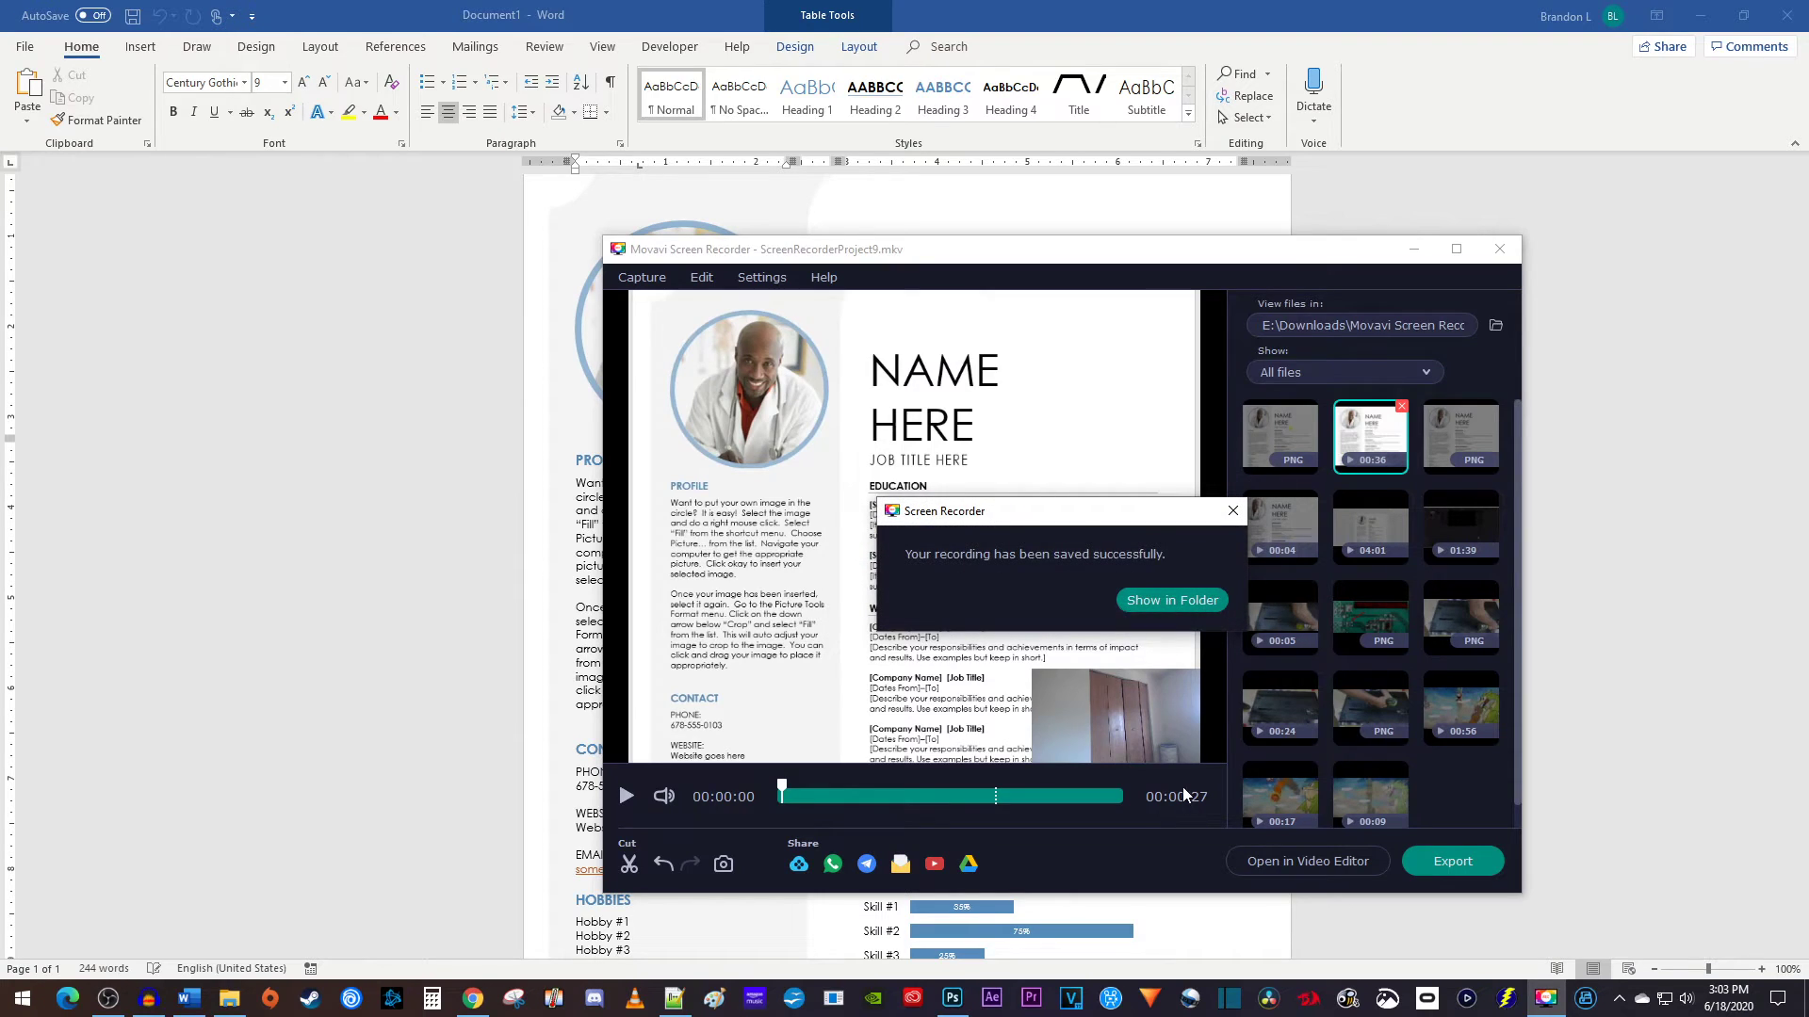
Step: Open the folder holding ScreenRecorderProject99 and play the video
left_click(1171, 599)
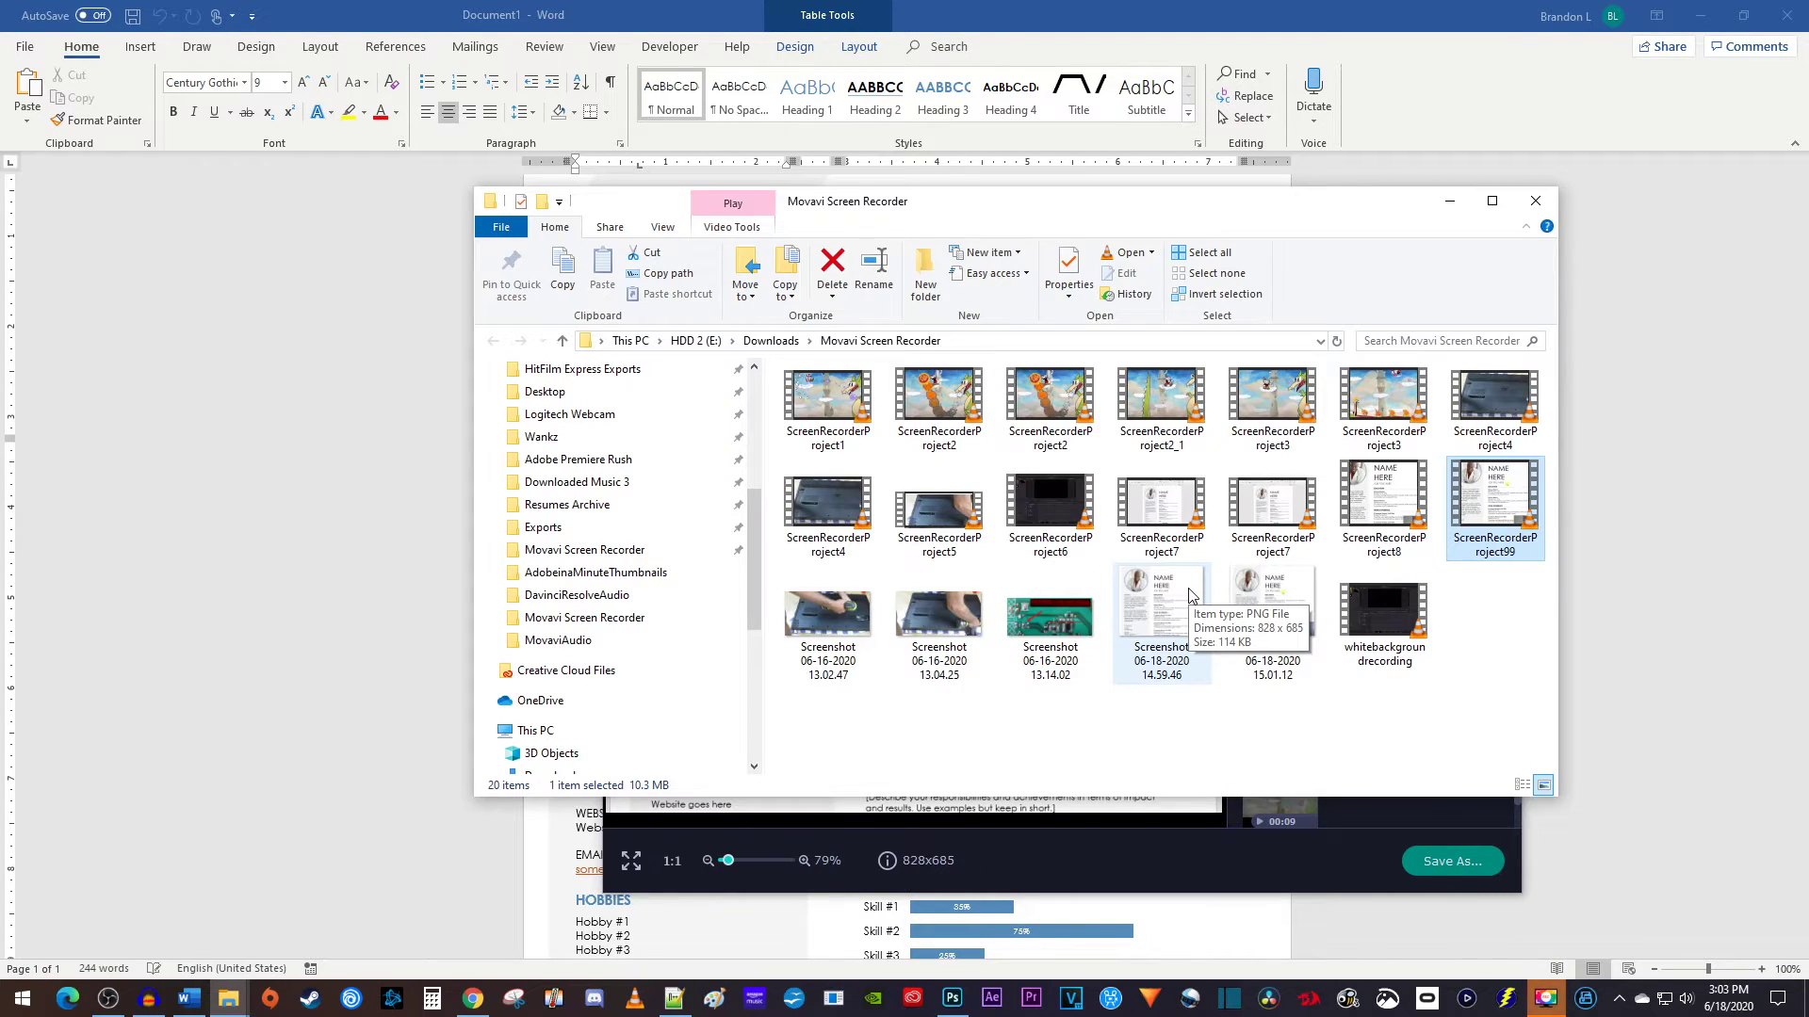
double_click(1500, 515)
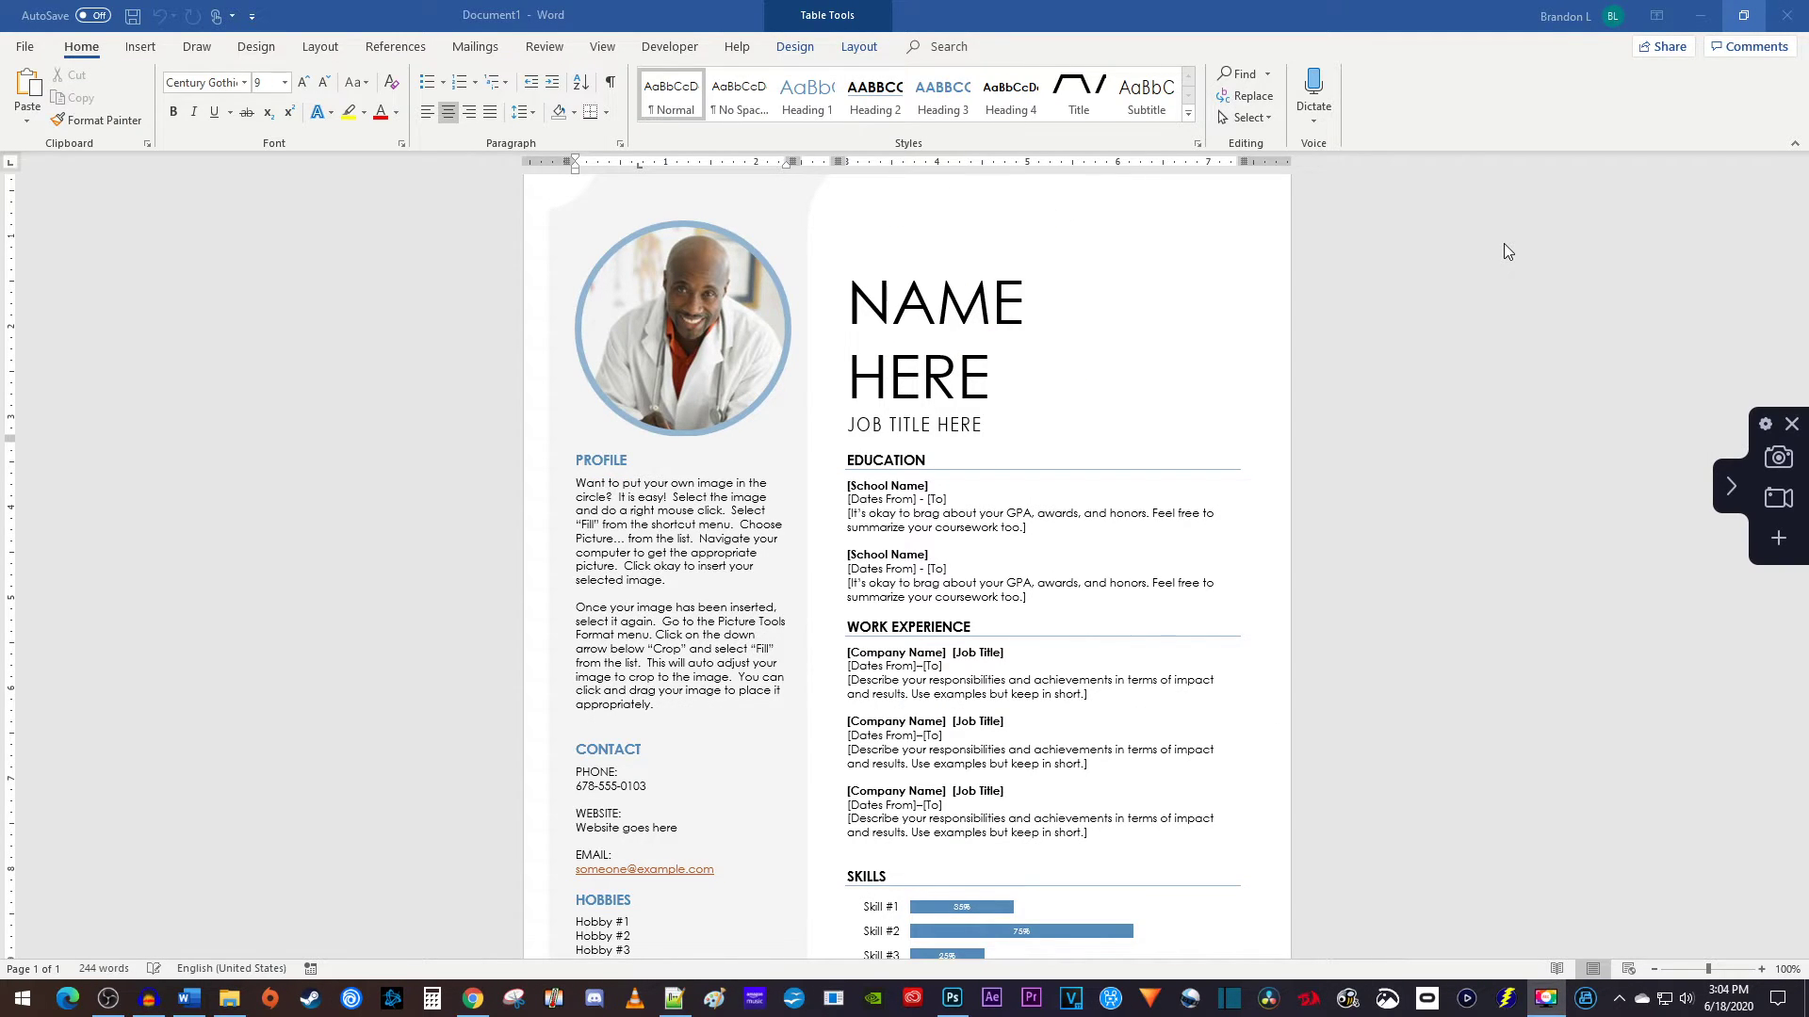
Step: Select an 867×623 screenshot area over the top of the resume
left_click(1778, 458)
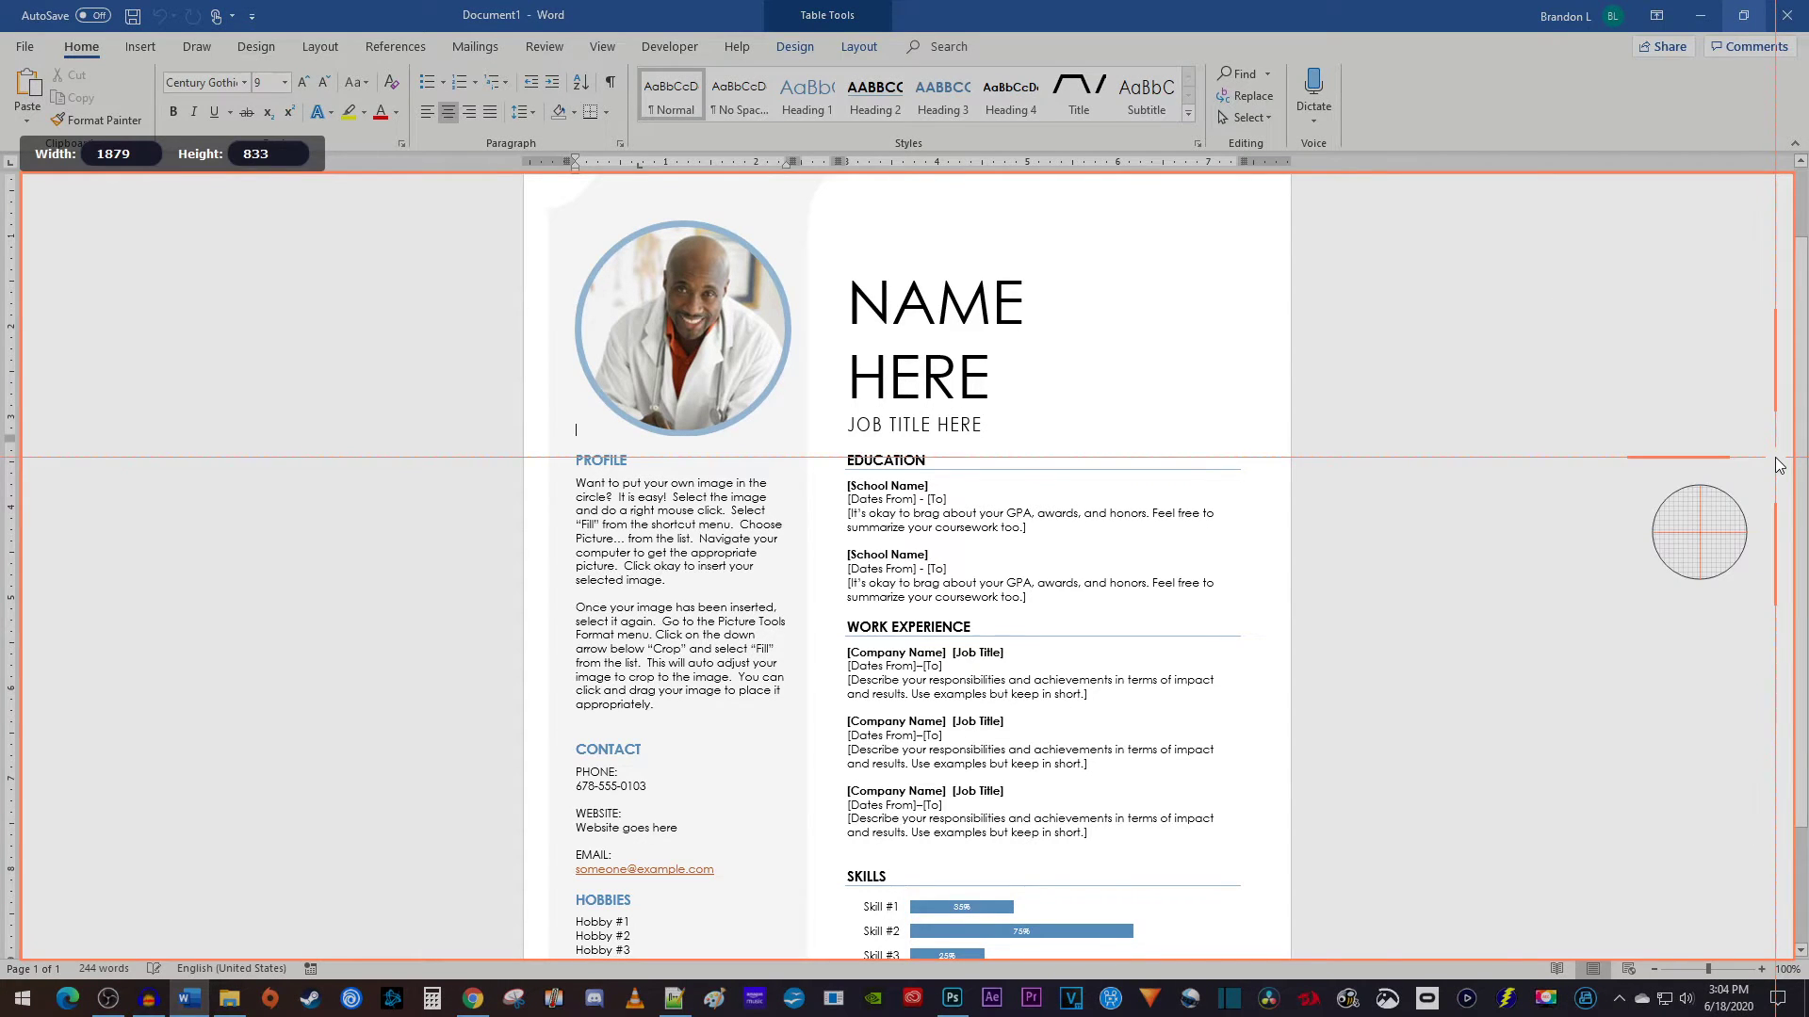
mouse_move(555, 197)
left_mouse_down()
mouse_move(928, 563)
mouse_move(1369, 785)
left_mouse_up()
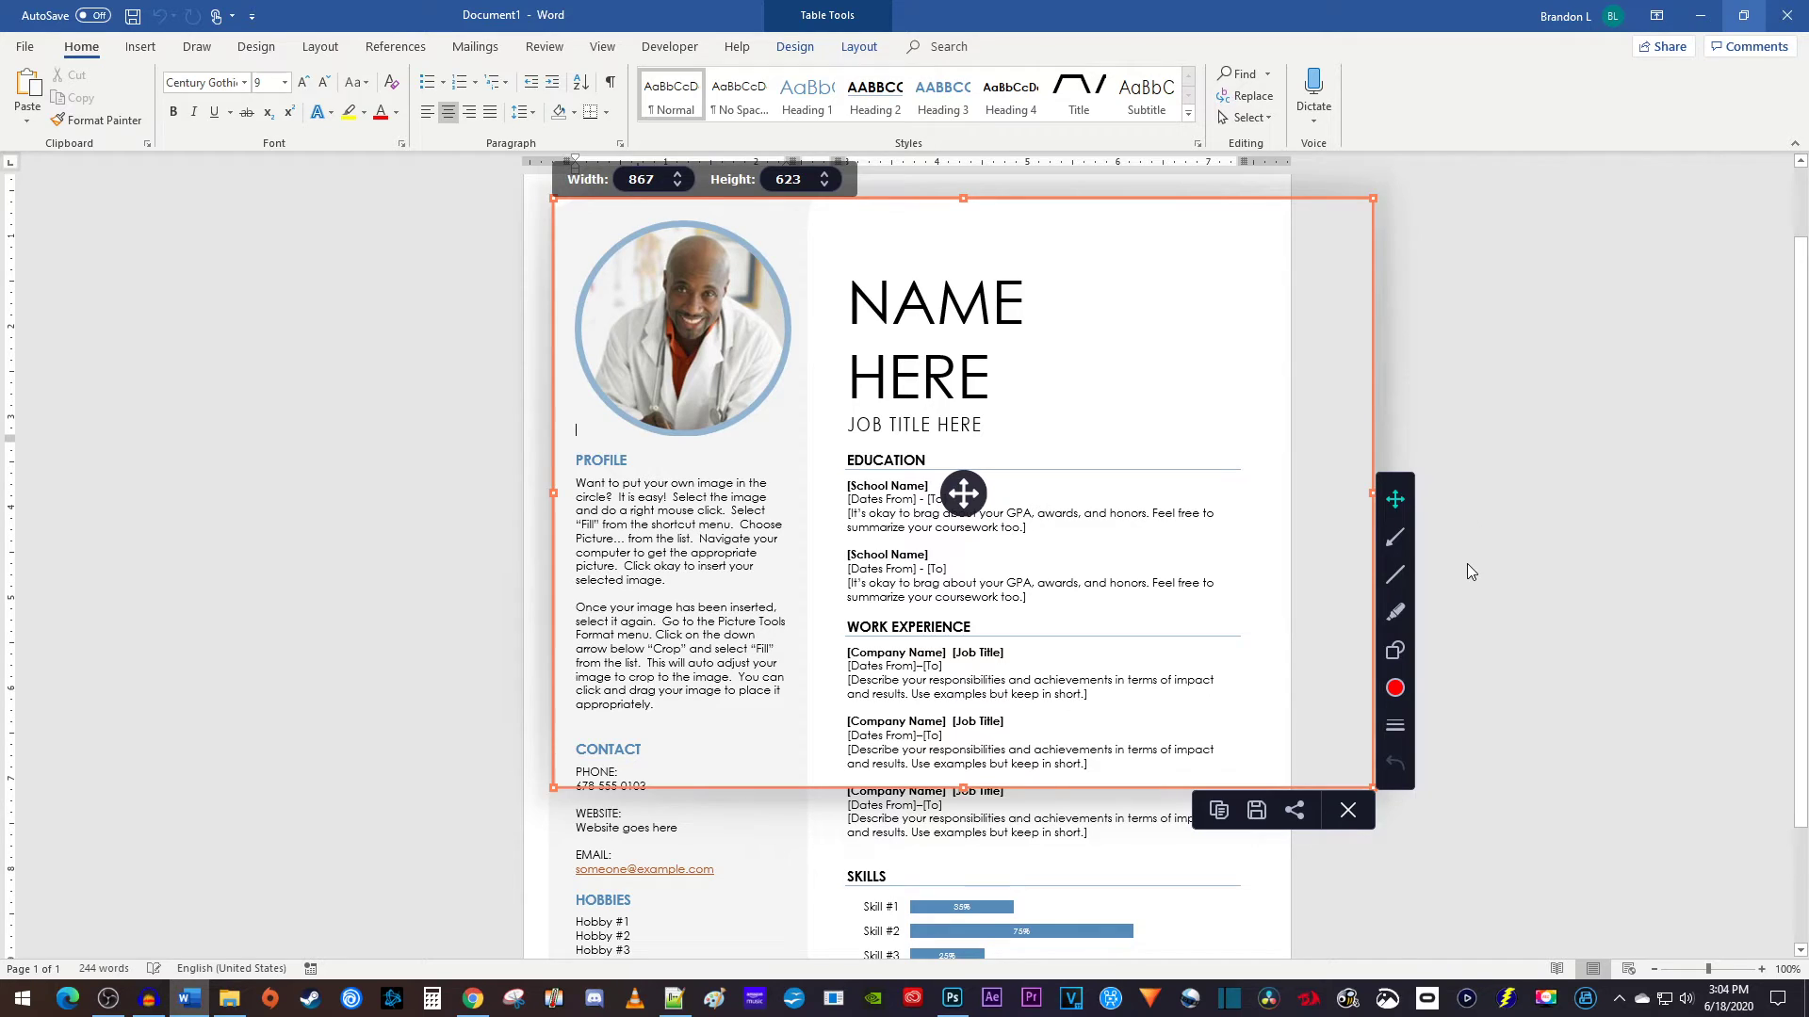
Step: Highlight the first School Name entry in yellow and add an arrow pointing at the profile photo
left_click(1395, 688)
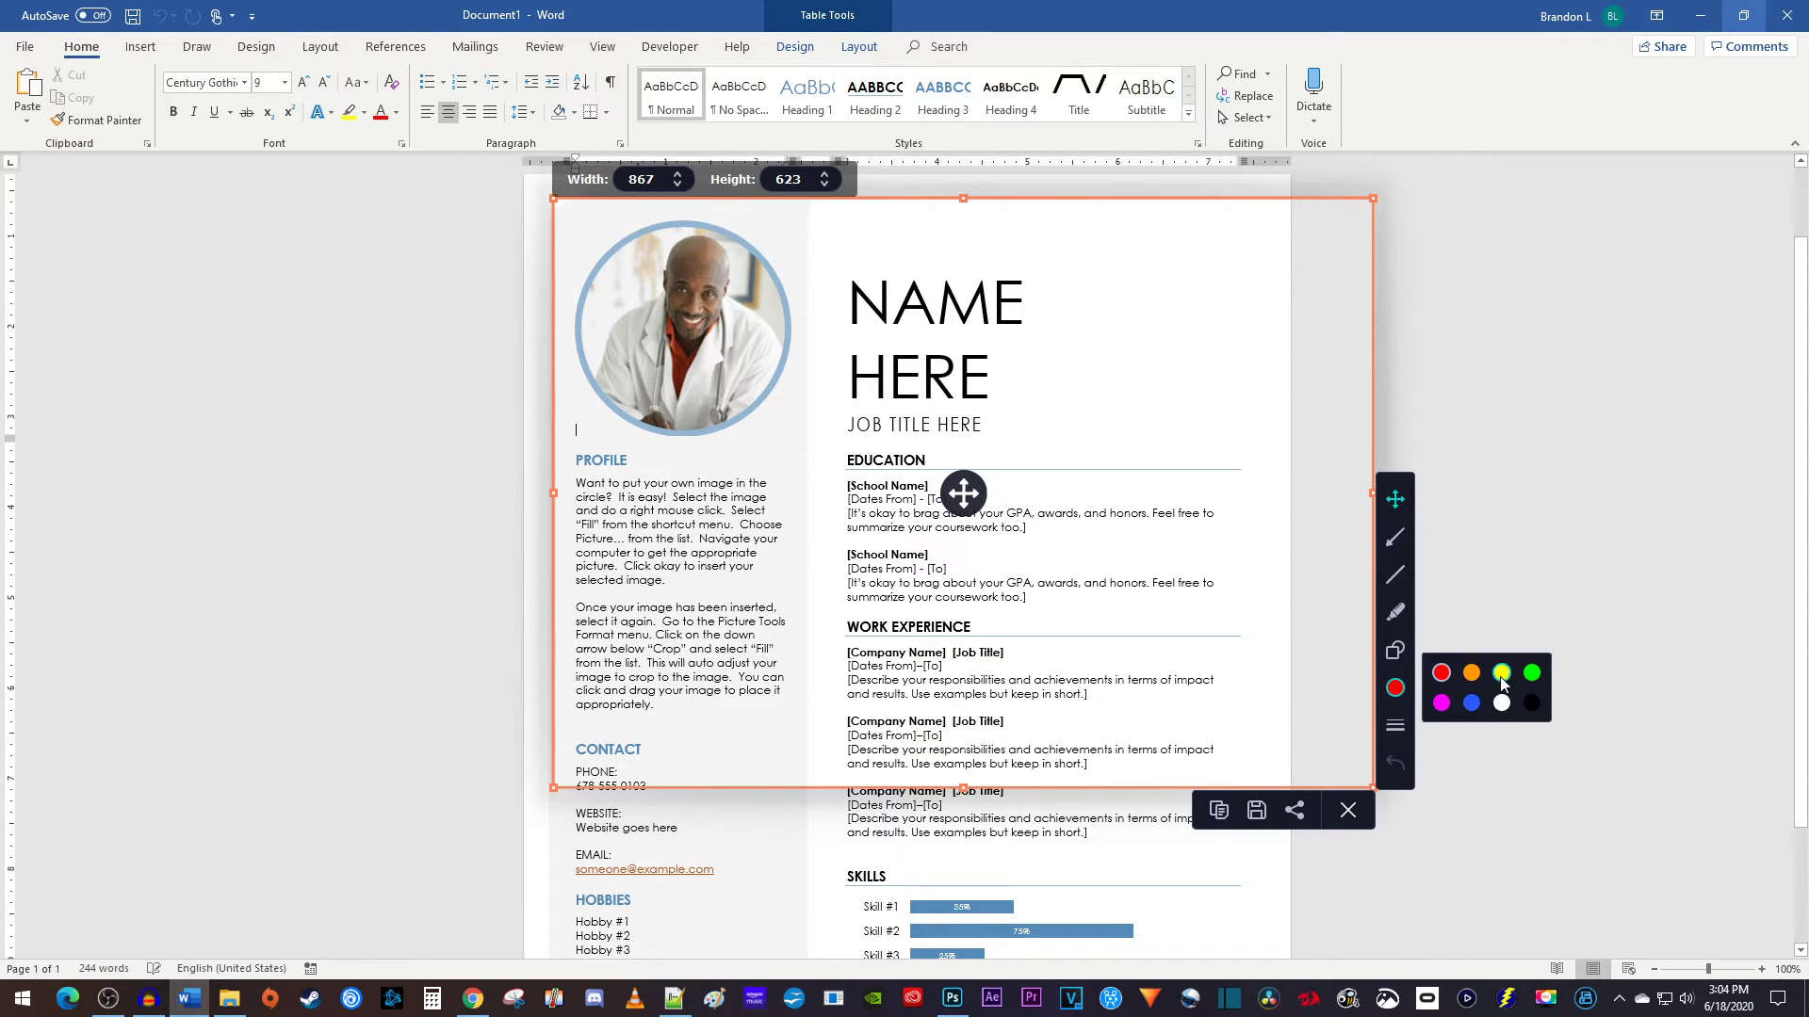
left_click(1502, 673)
left_click(1395, 612)
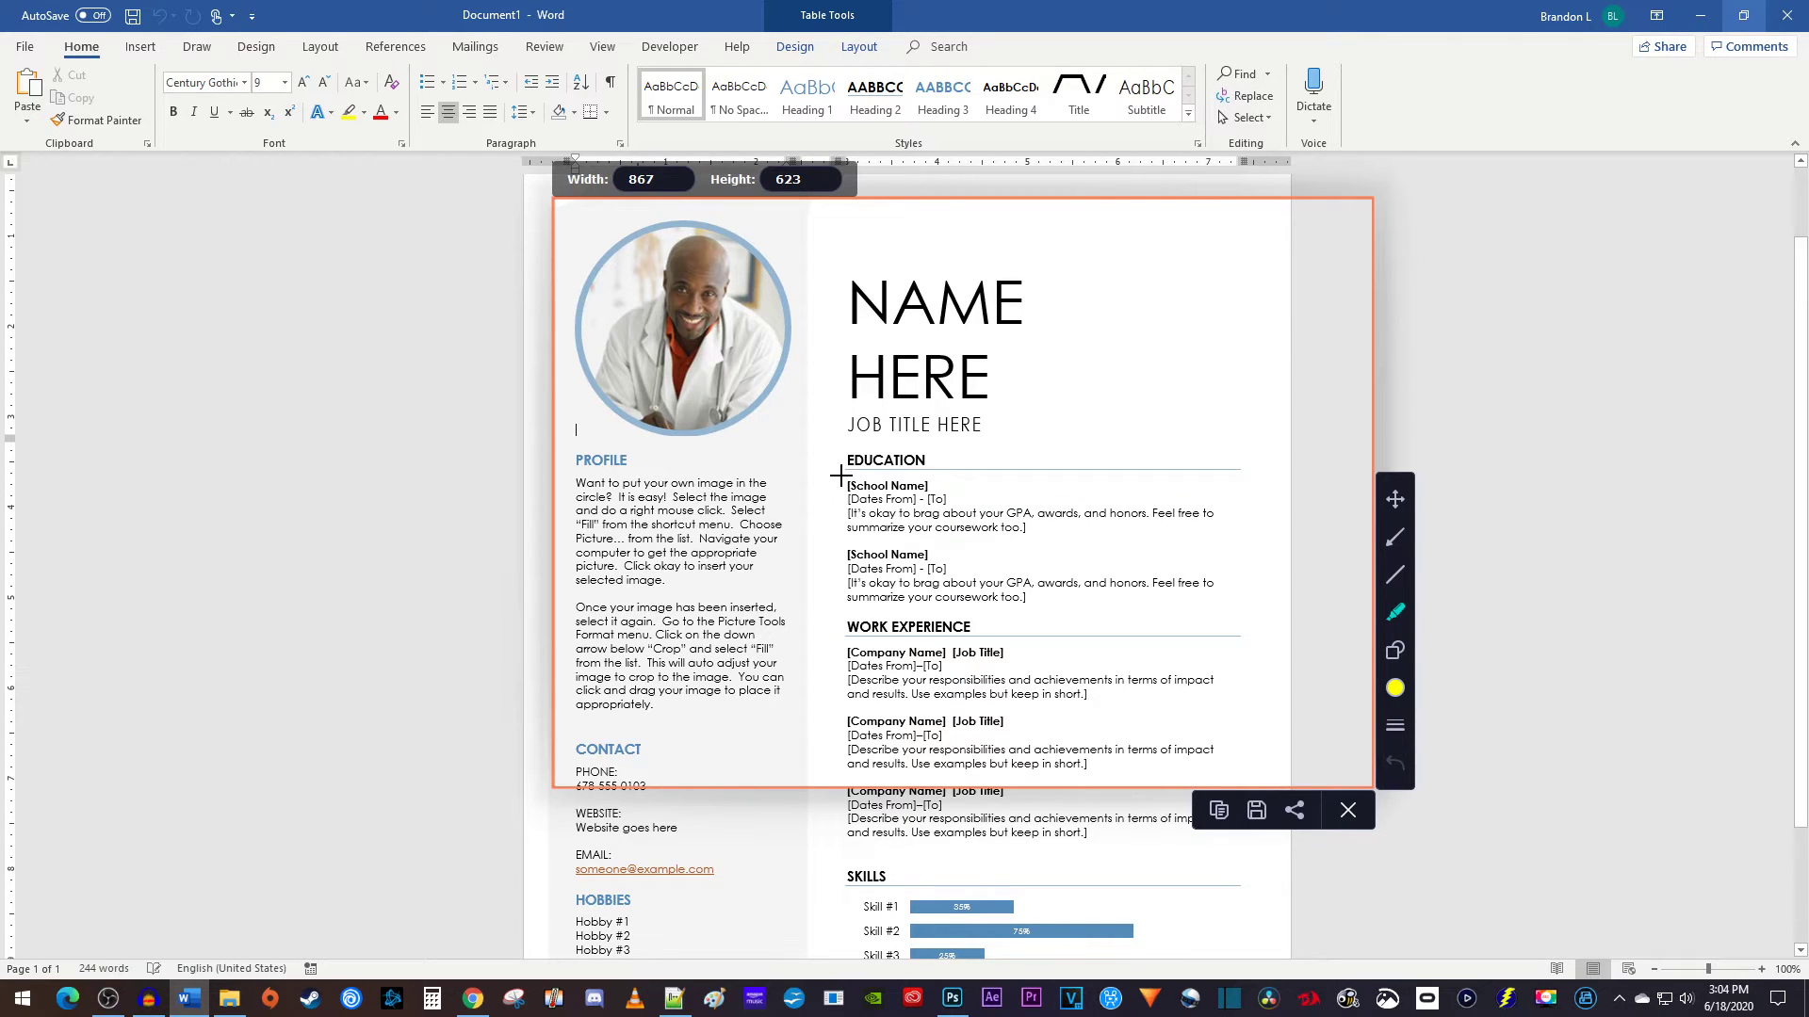
mouse_move(846, 481)
left_mouse_down()
mouse_move(1023, 557)
mouse_move(1229, 544)
left_mouse_up()
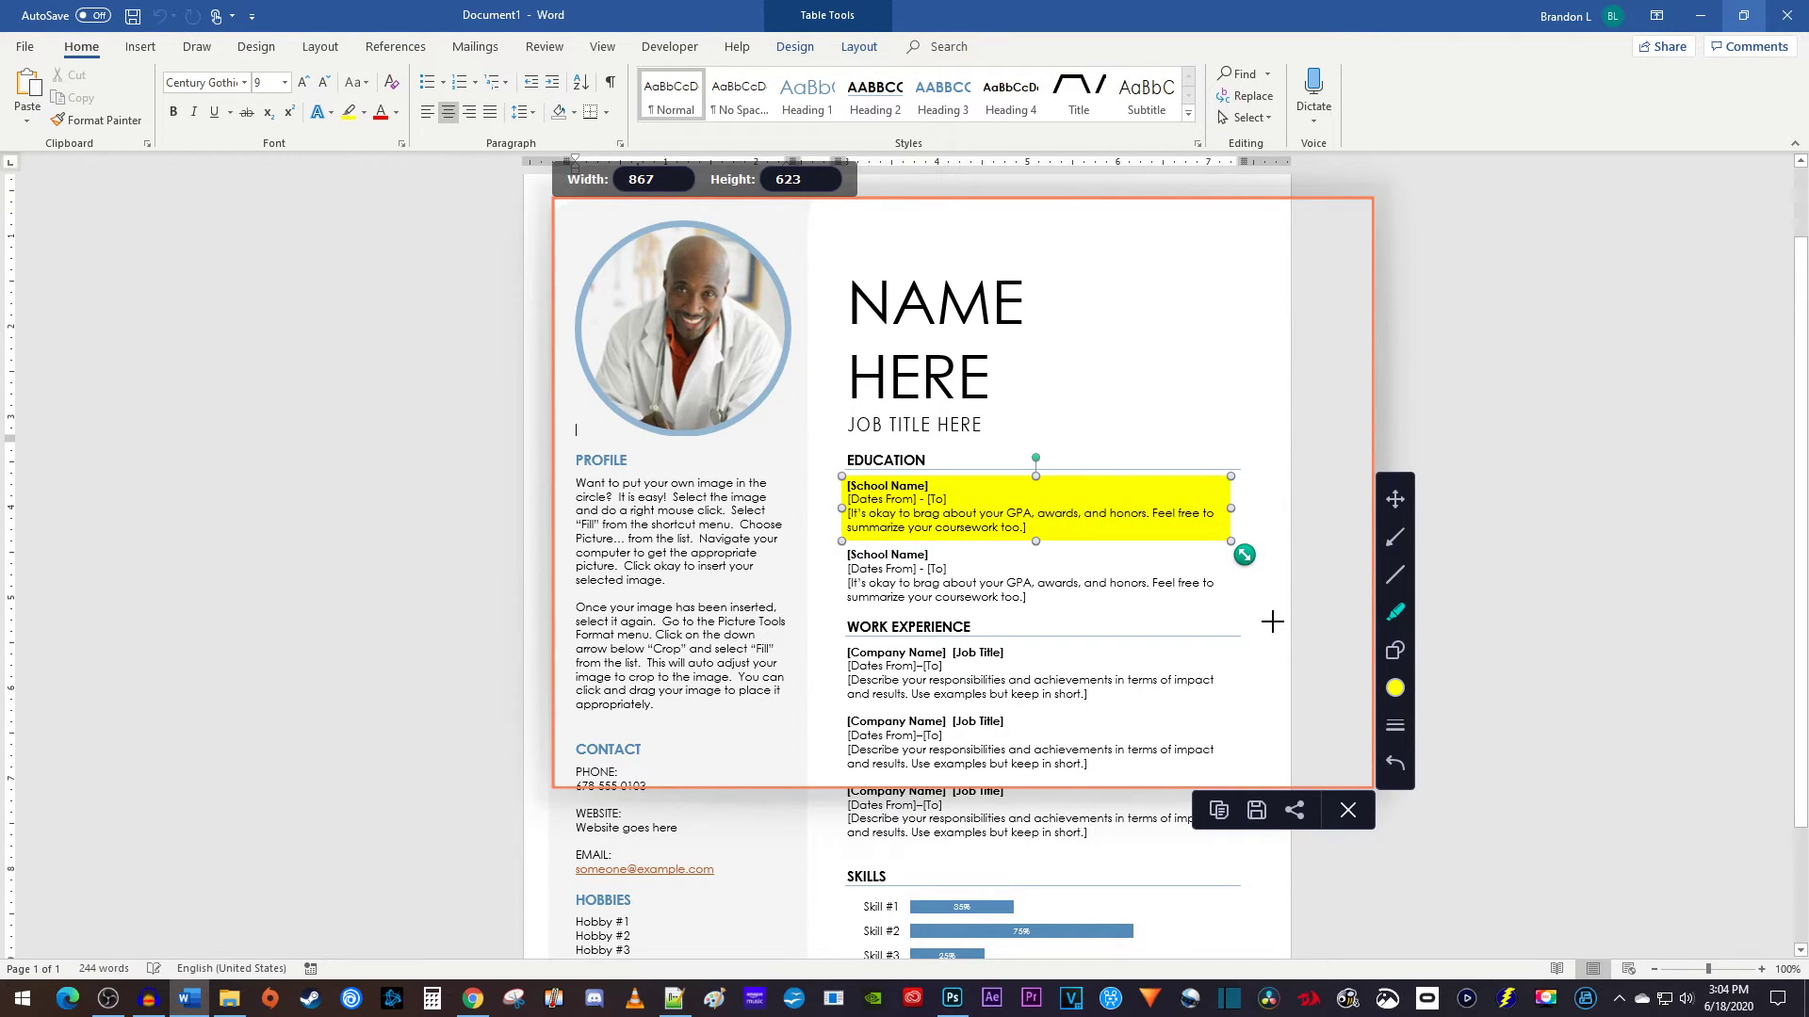
left_click(1394, 537)
left_click_drag(973, 227, 801, 283)
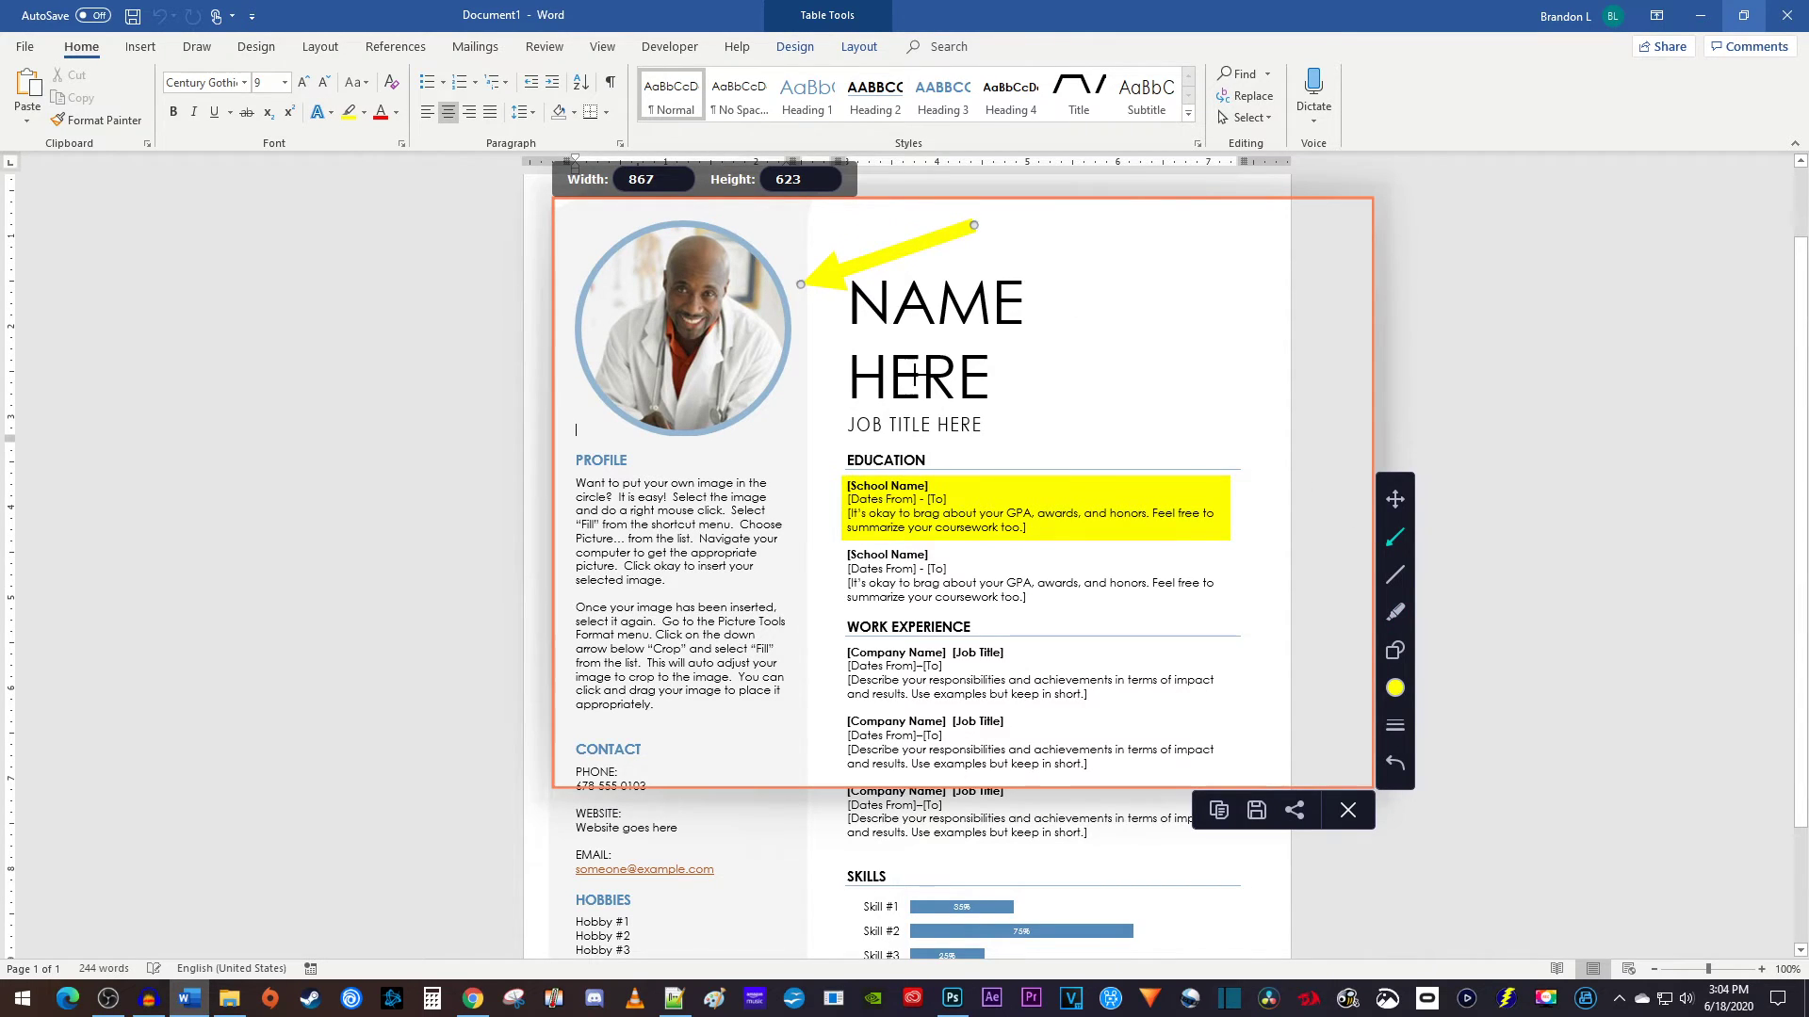
Step: Circle the WORK EXPERIENCE heading with an ellipse, then save the screenshot and open it
left_click(1396, 650)
left_click(1500, 650)
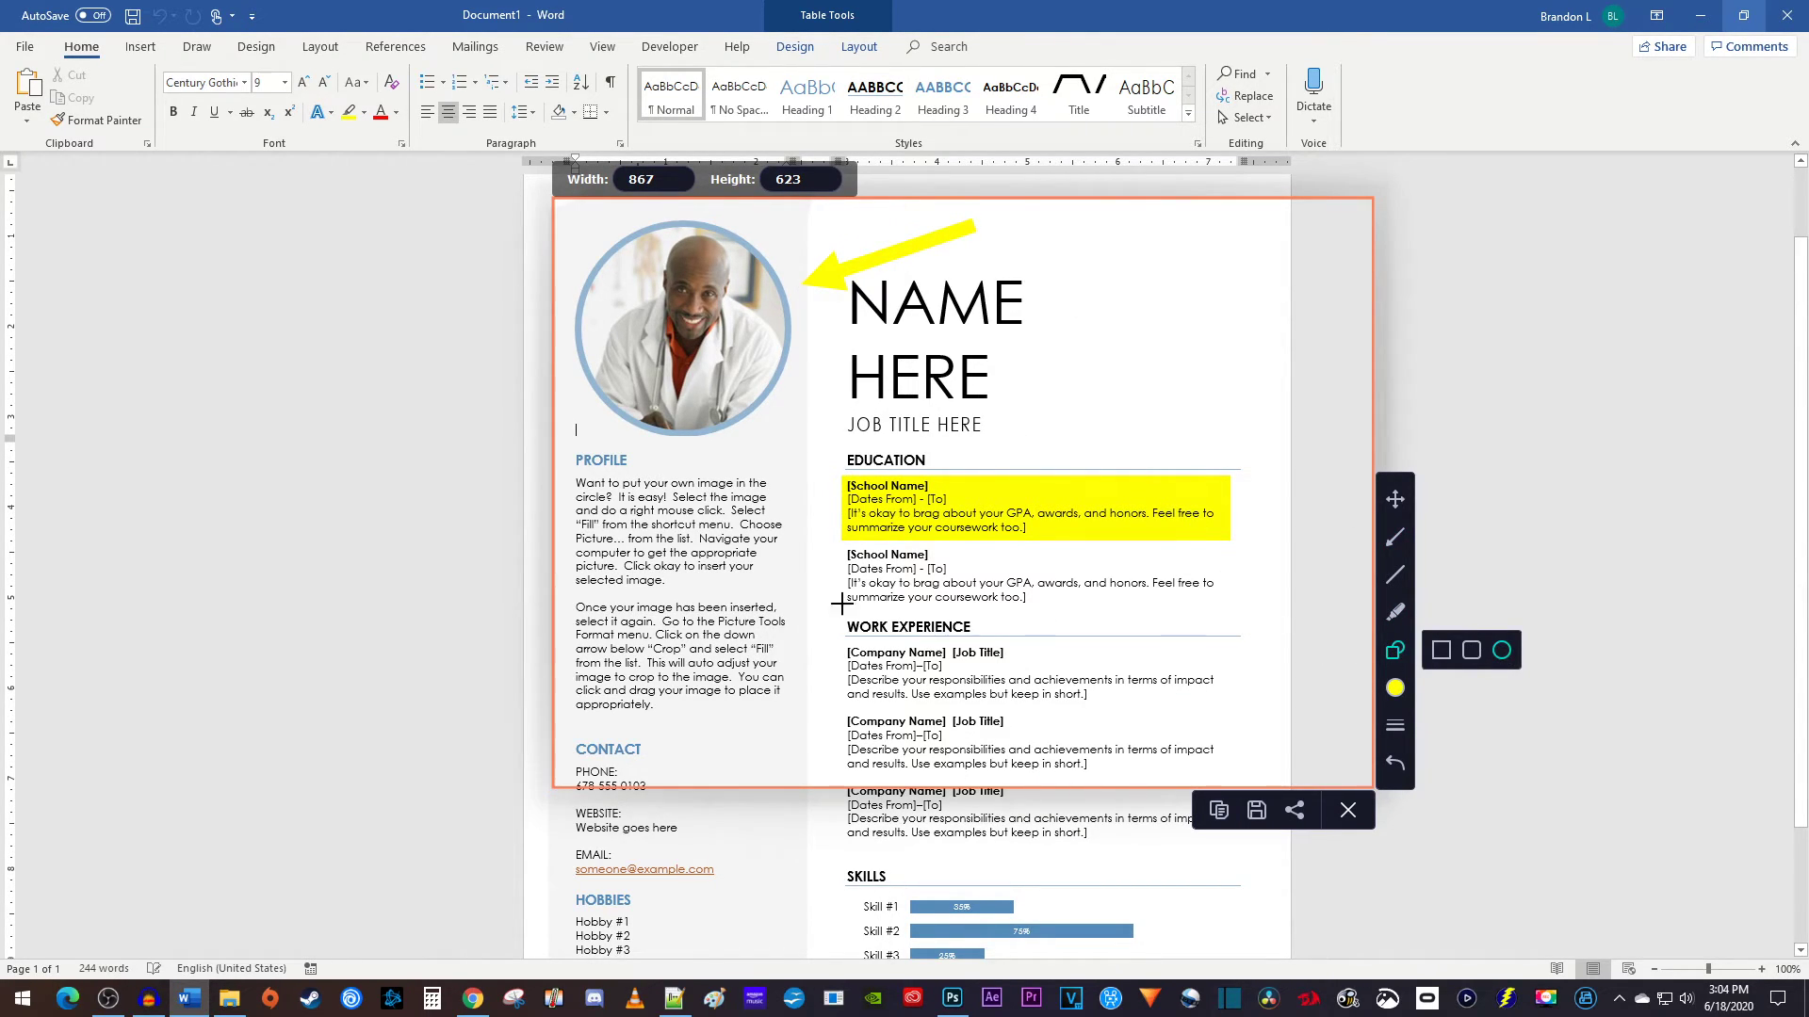
mouse_move(800, 576)
left_mouse_down()
mouse_move(962, 676)
mouse_move(1036, 696)
left_mouse_up()
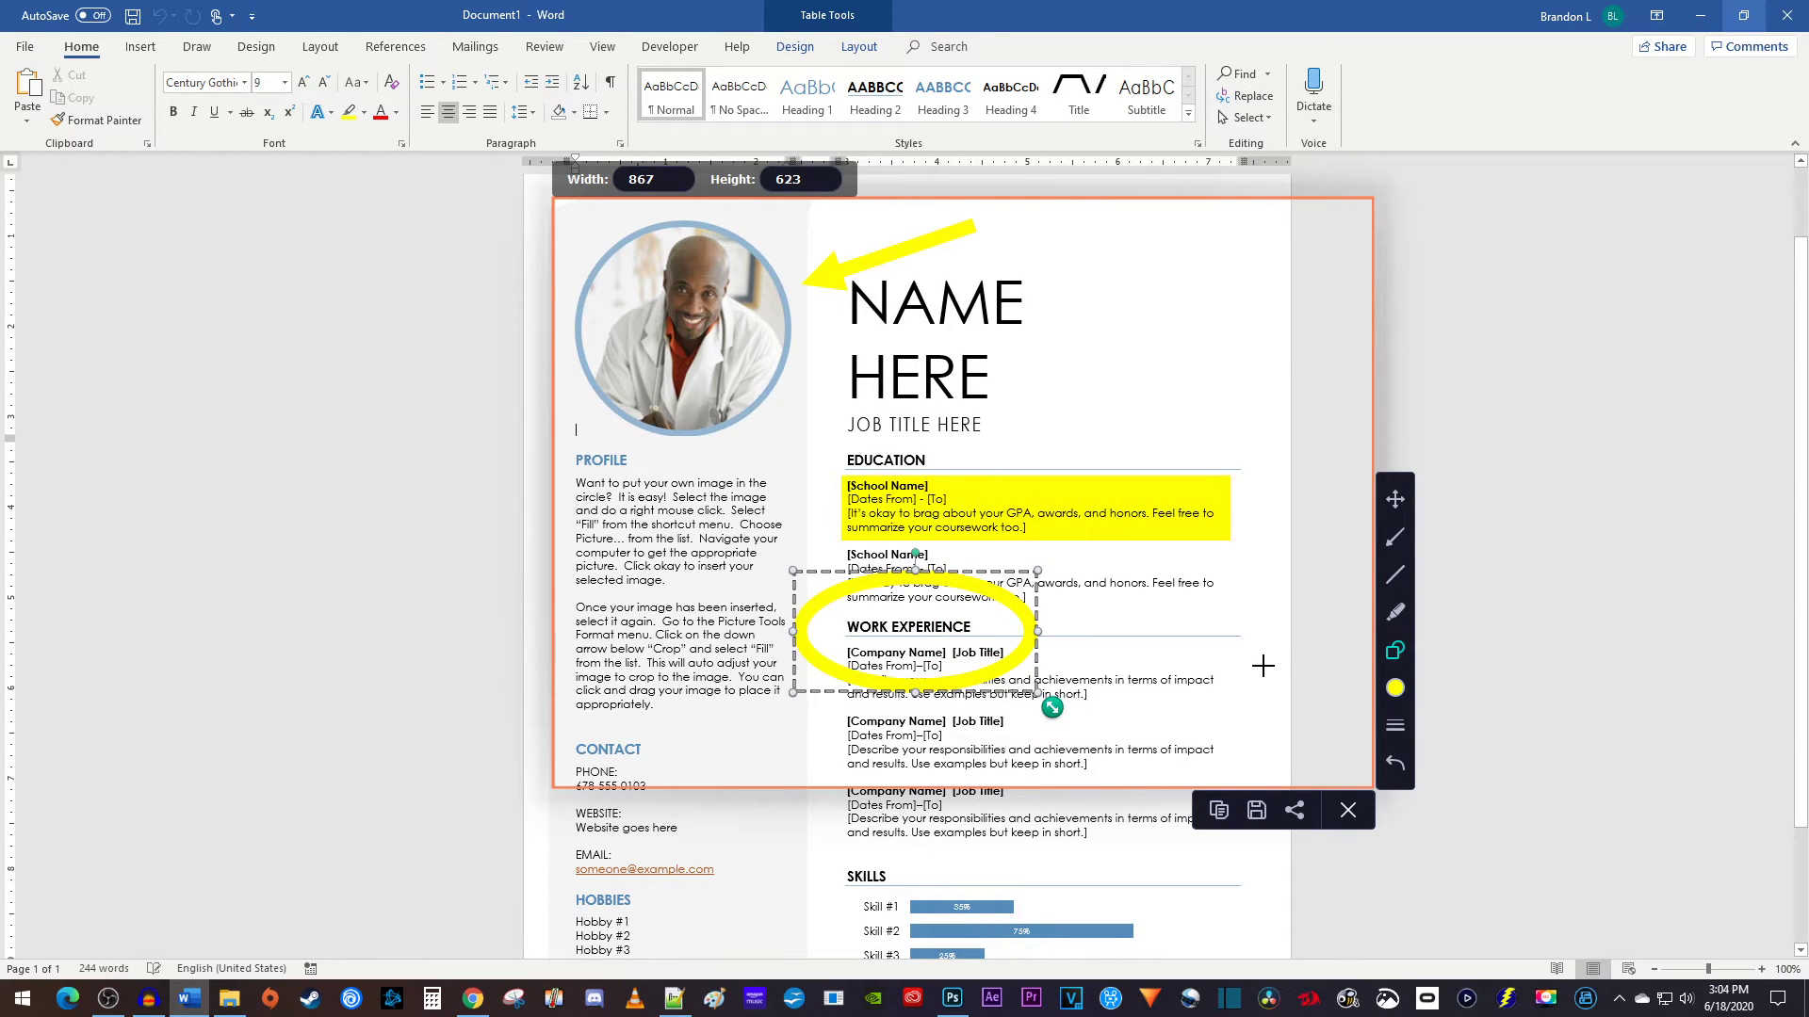
left_click(1257, 809)
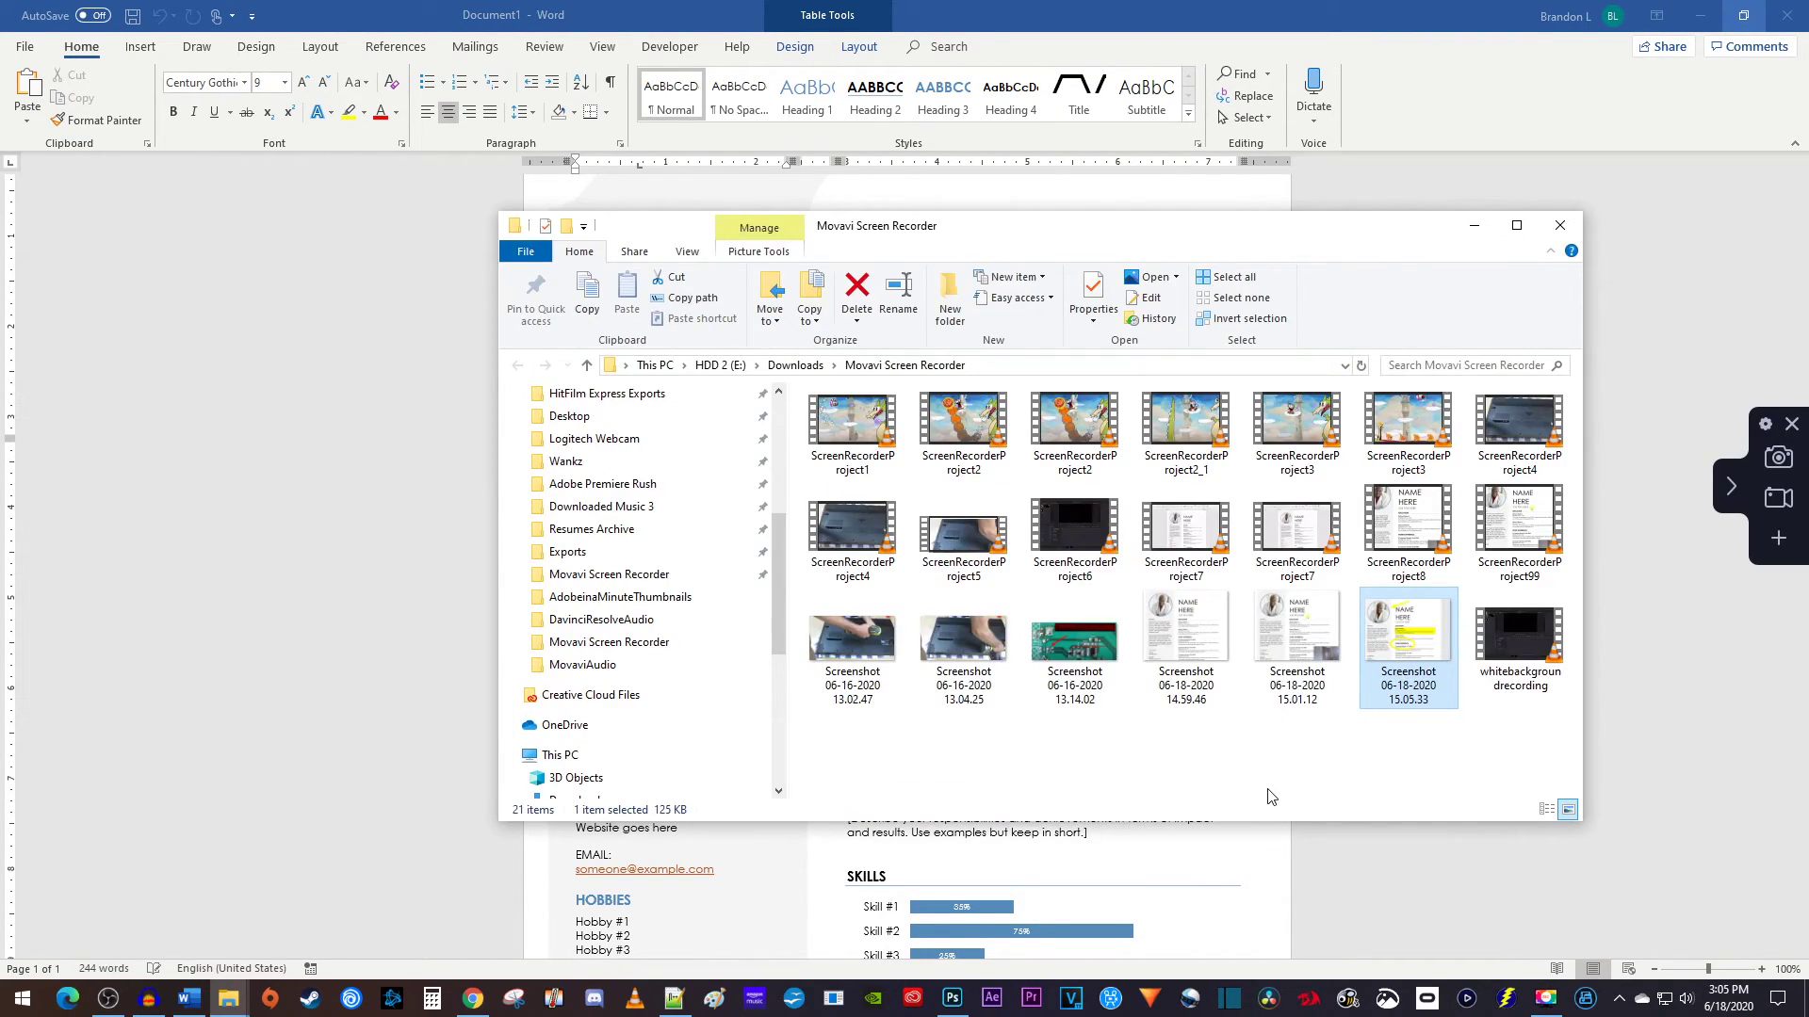
double_click(1399, 647)
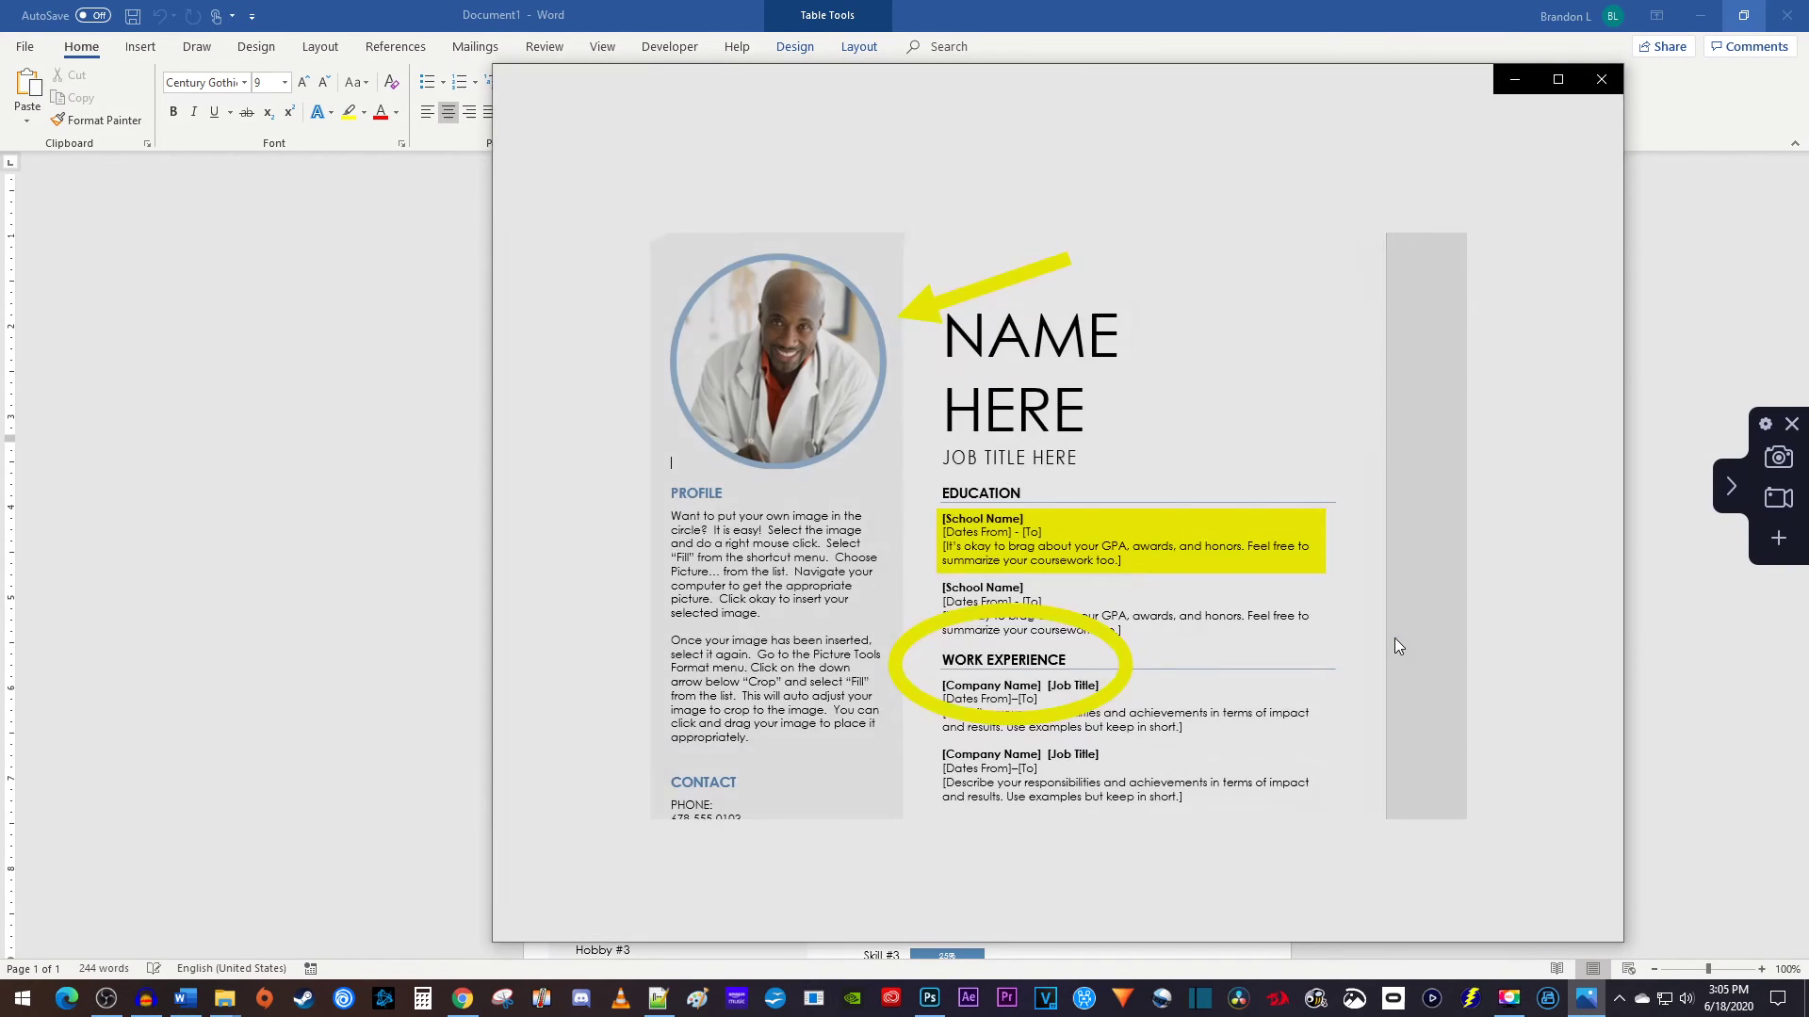